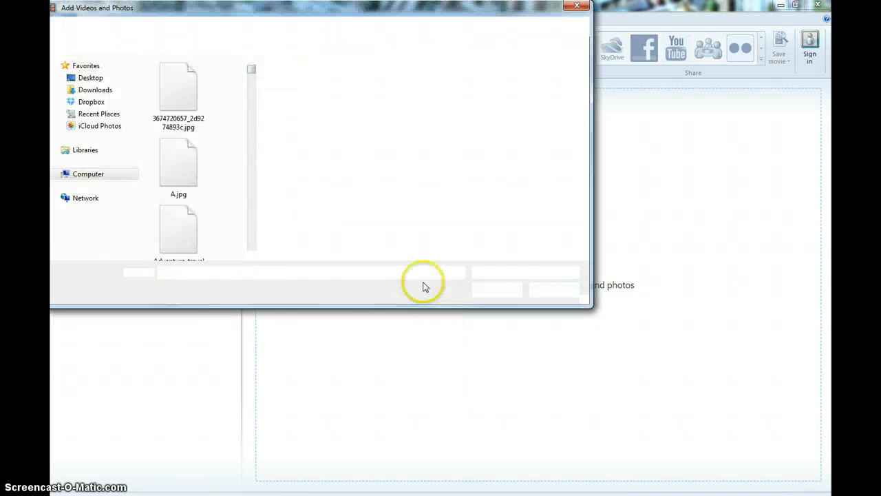
Step: Import the video ReFrame Video - Long.mp4 from the Desktop into the project and dismiss the playback quality notice
click(574, 6)
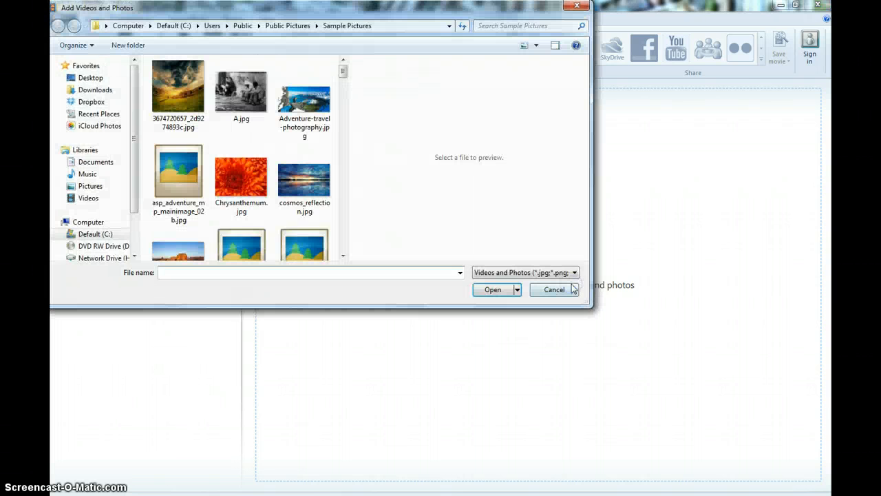
click(82, 79)
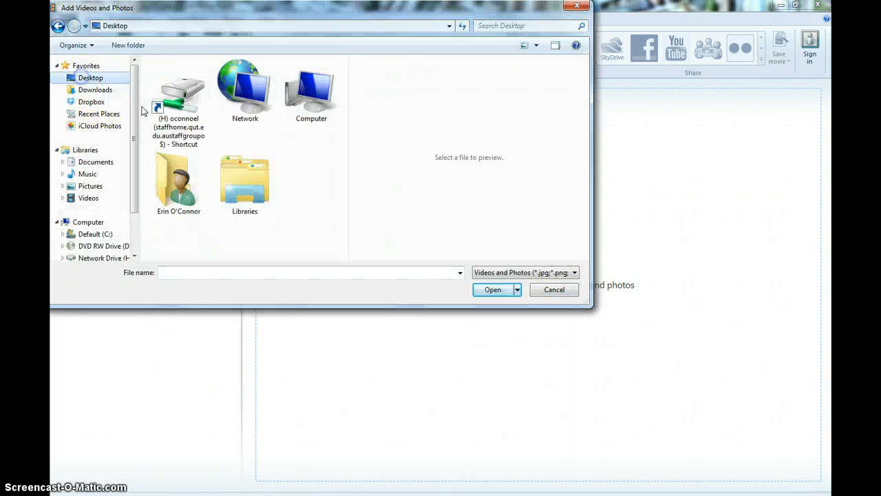
scroll(189, 132, down, 3)
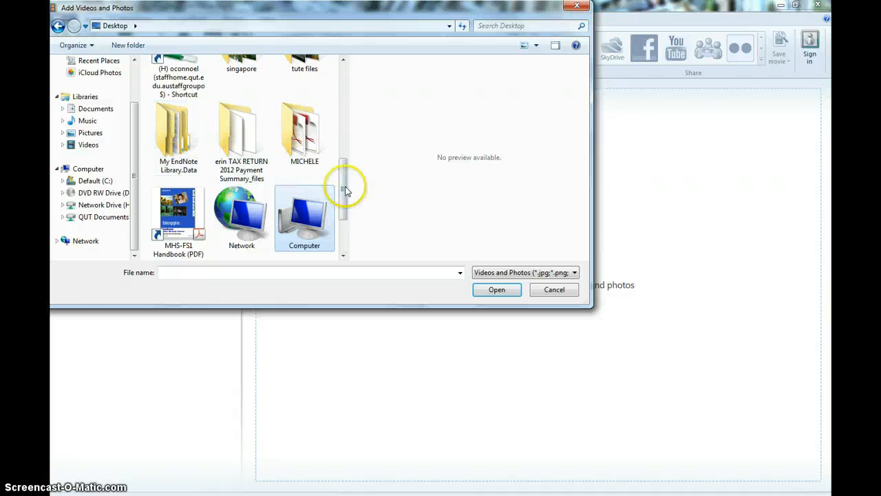
drag(345, 191, 344, 137)
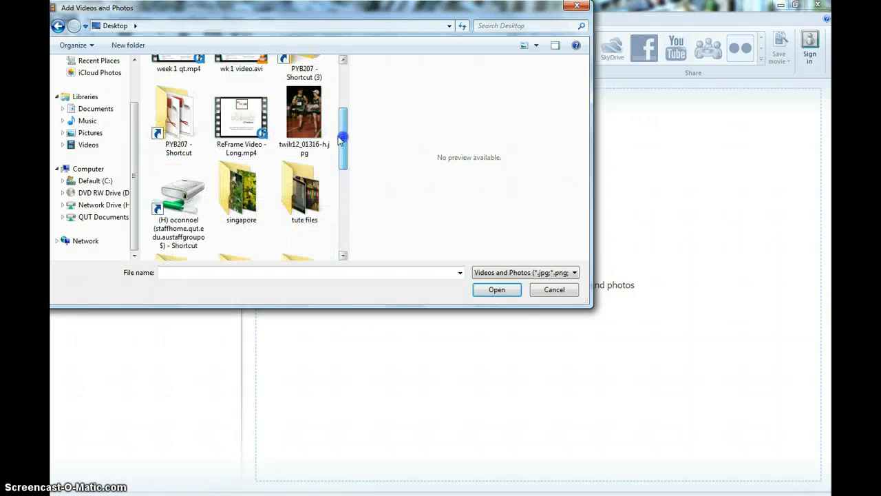
click(233, 126)
click(507, 299)
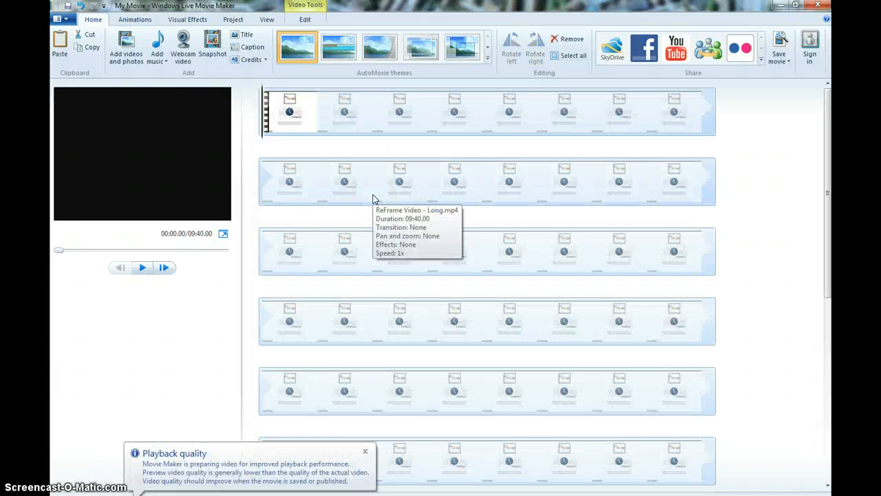
click(365, 453)
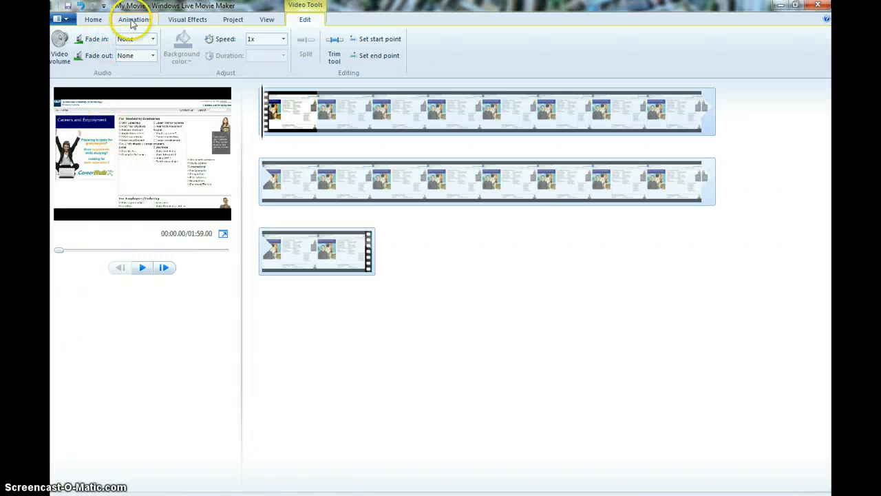
Step: Add the video group presentations video.mp4 from the Desktop to the storyboard
click(92, 20)
click(130, 49)
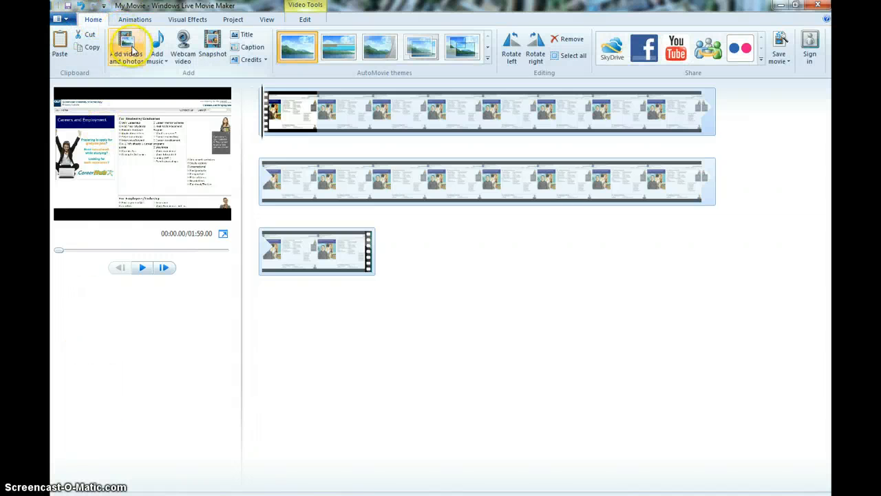
click(133, 52)
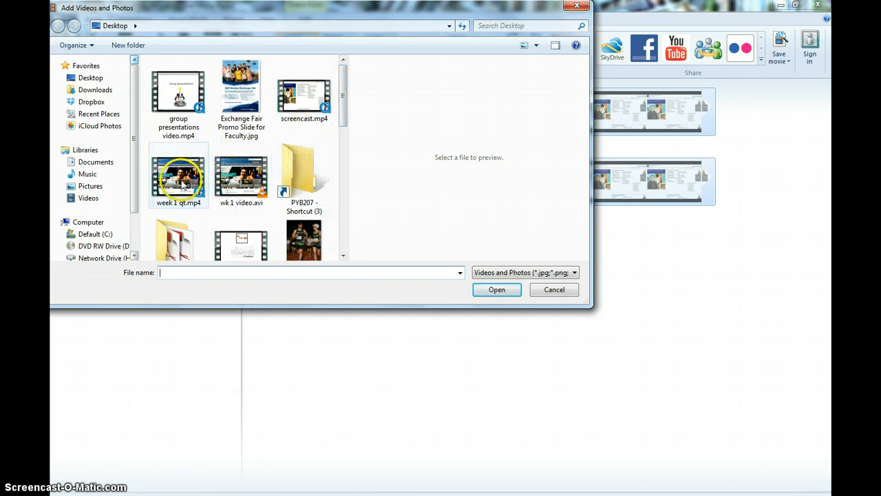
click(189, 96)
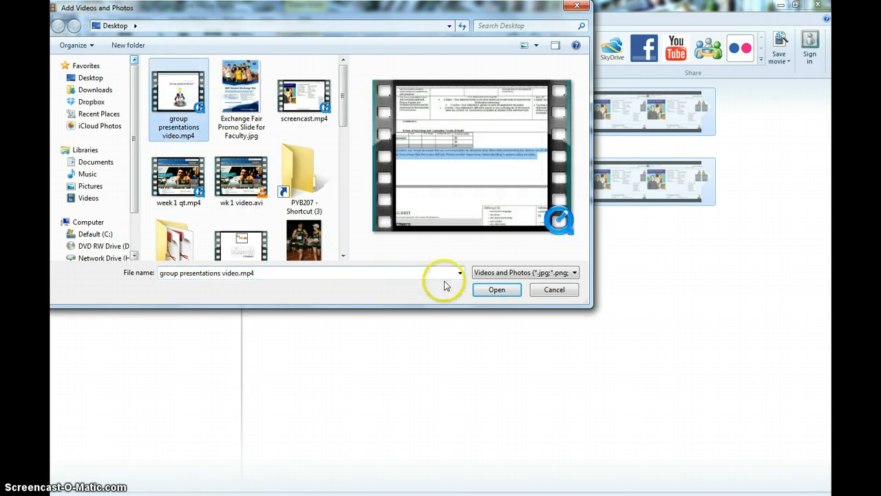
click(490, 289)
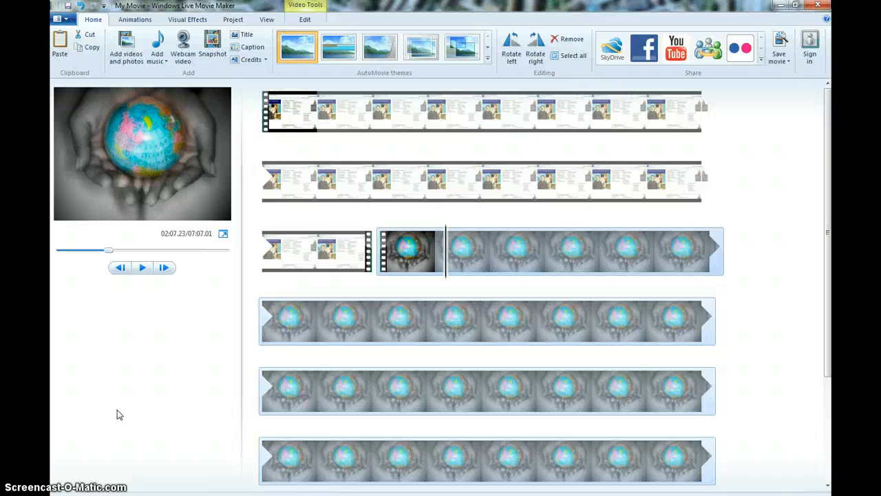
Step: Browse the storyboard clips and play and pause the preview to review the imported footage
click(362, 113)
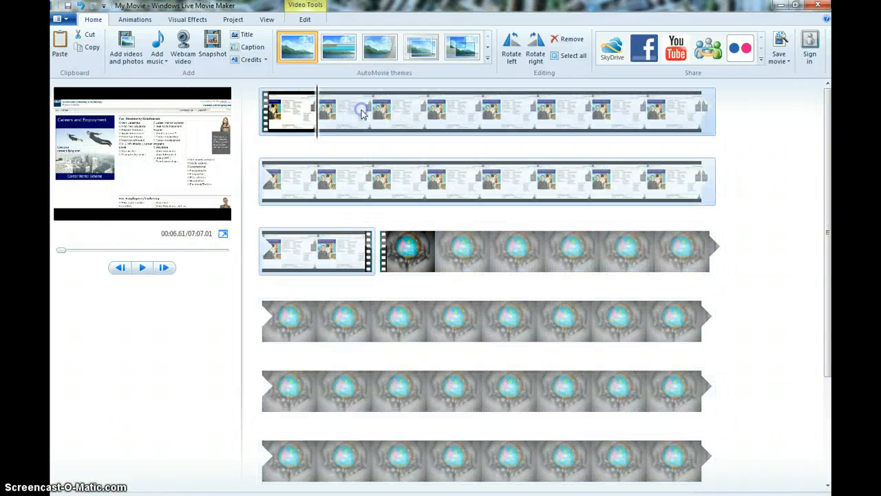
click(483, 173)
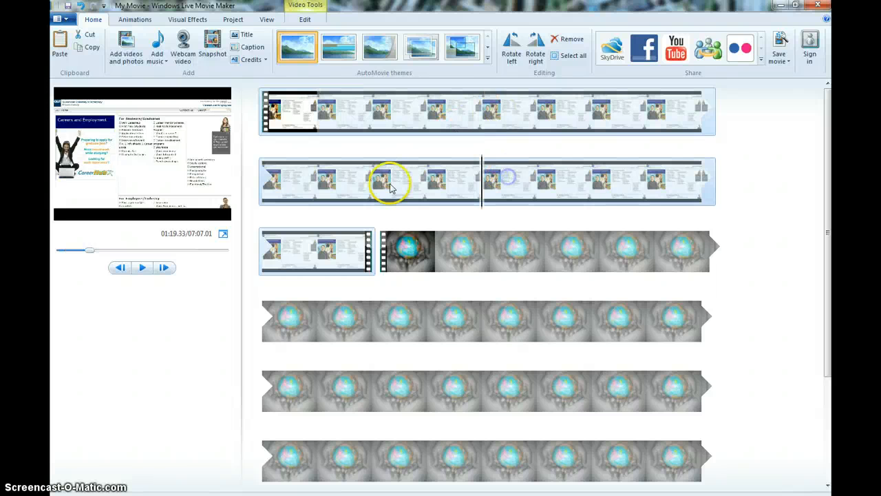
click(427, 321)
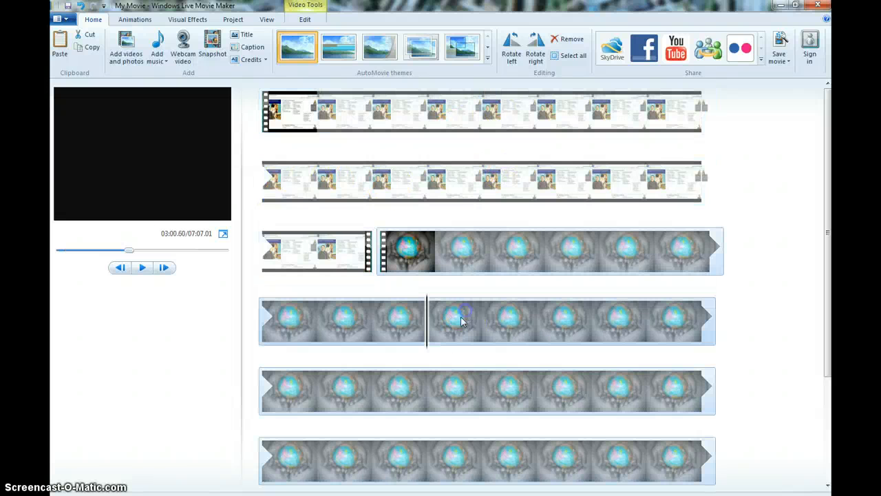
click(590, 389)
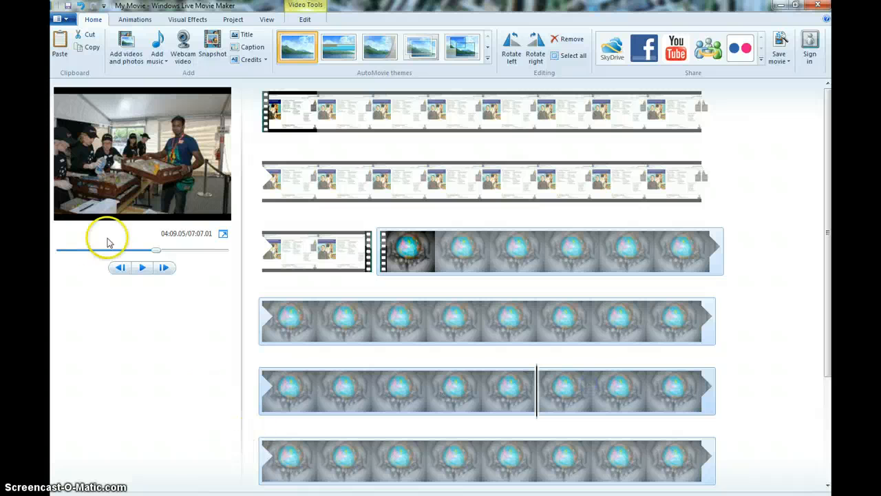
click(144, 269)
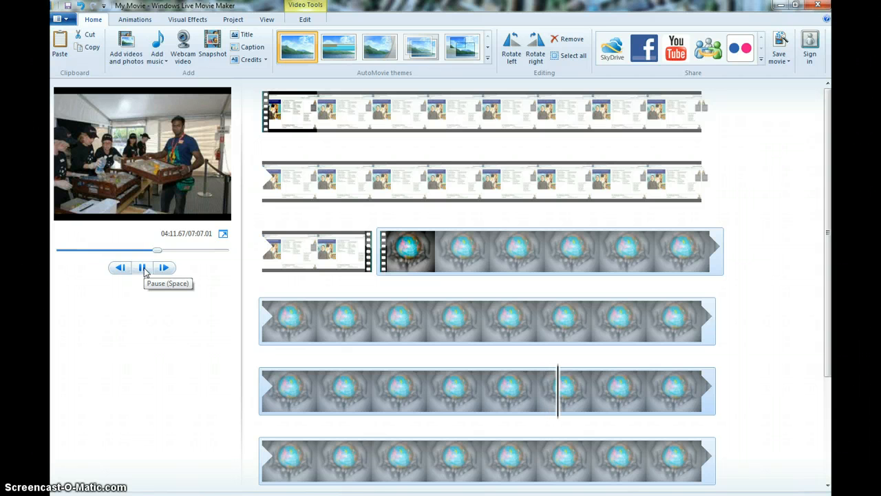
click(143, 268)
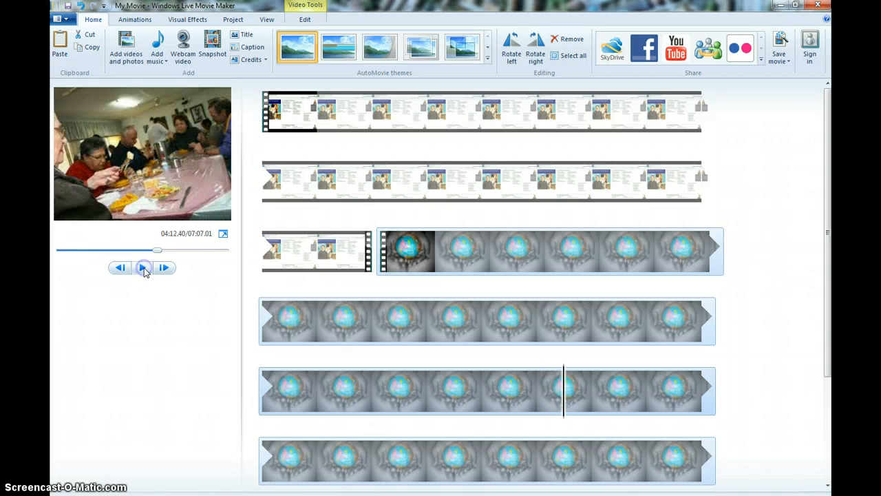
click(375, 451)
Step: Insert a title reading "the next bit...." before the group presentations video clip
scroll(519, 227, down, 4)
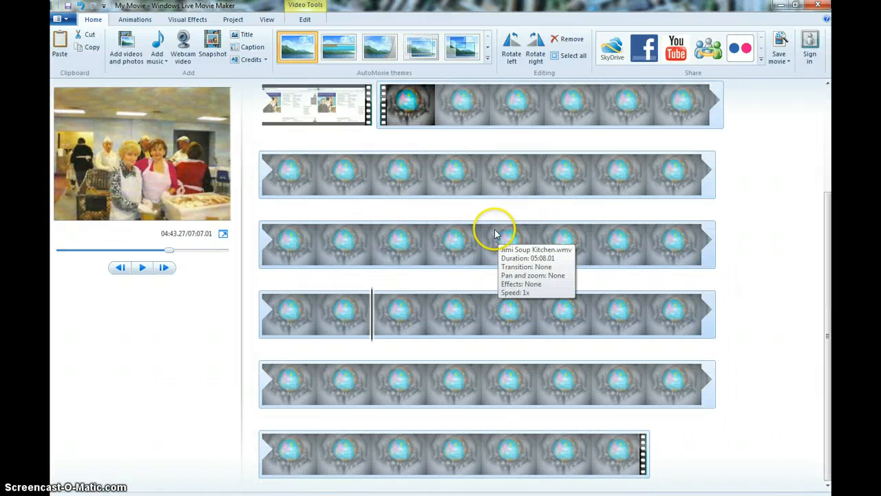
scroll(496, 234, up, 4)
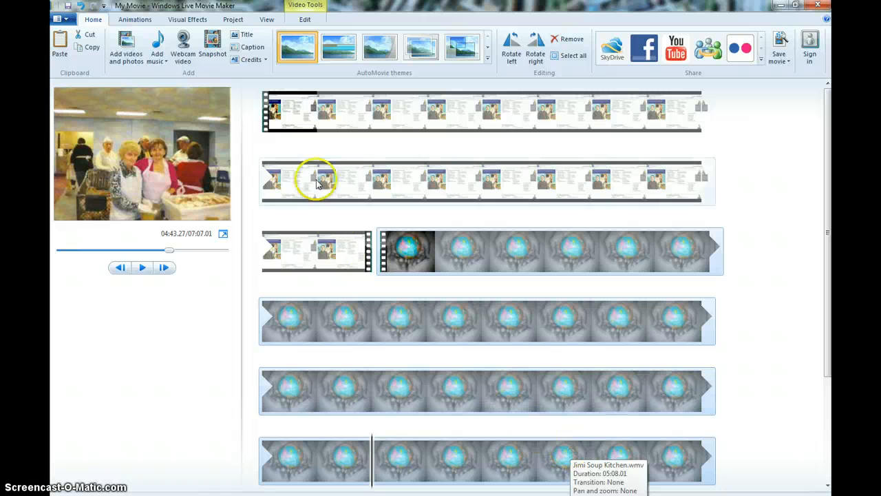
click(246, 35)
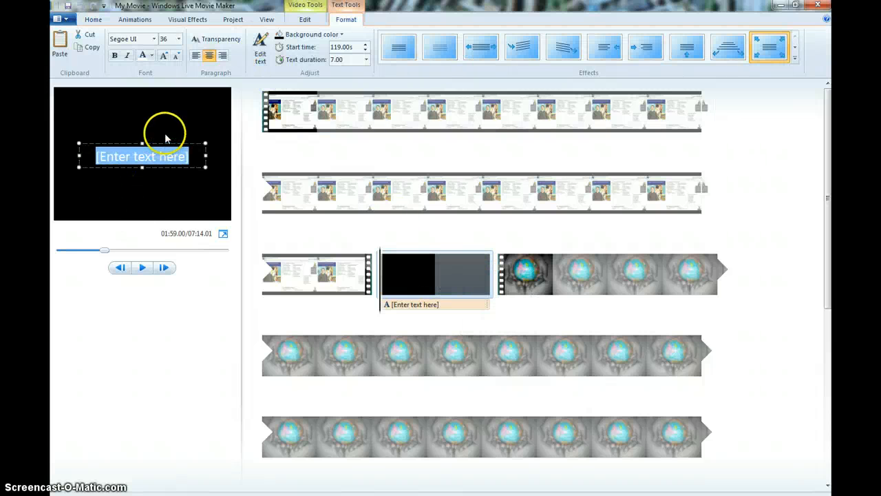
text(the next bit....)
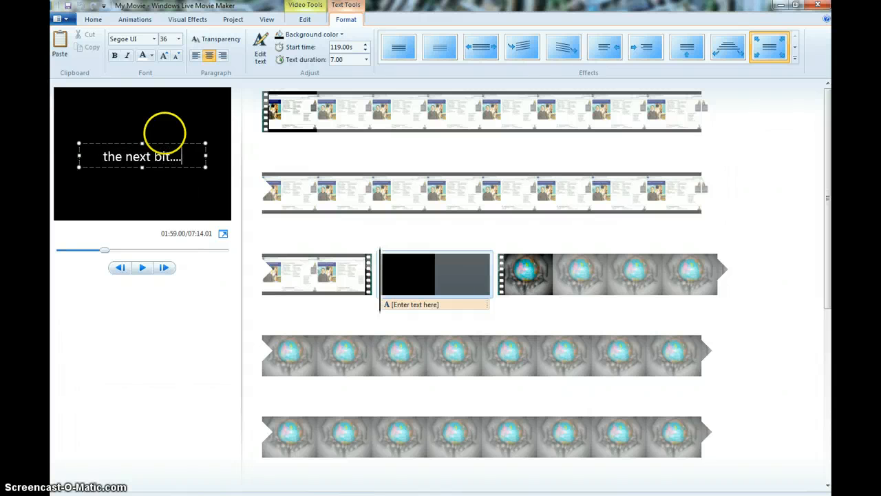
click(272, 108)
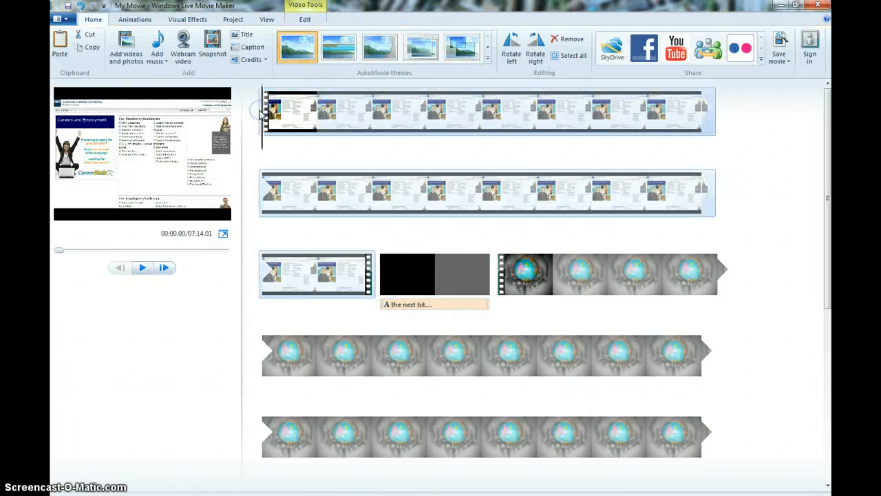
Step: Apply the Contemporary AutoMovie theme to the project, declining to add music
click(488, 52)
click(487, 37)
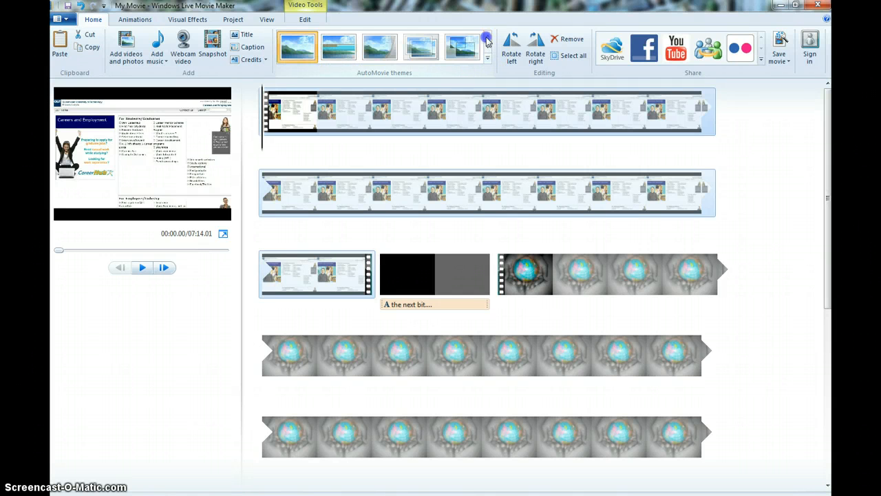
click(339, 46)
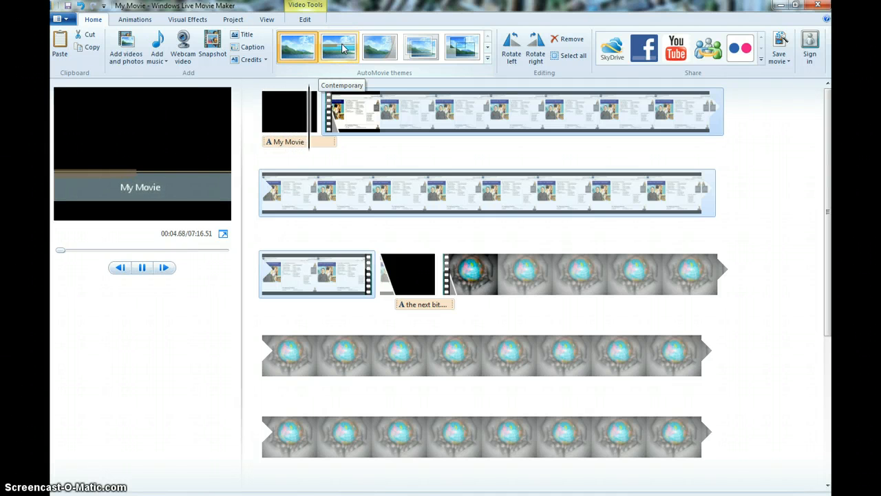
click(342, 48)
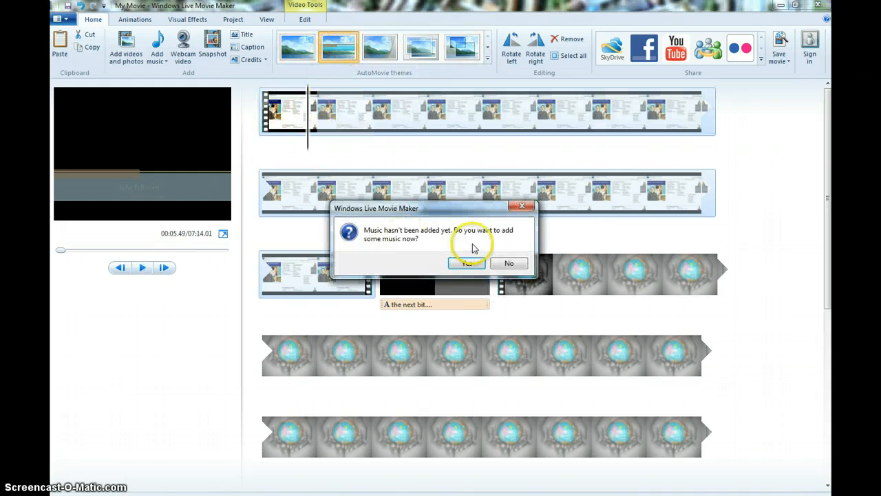
click(509, 263)
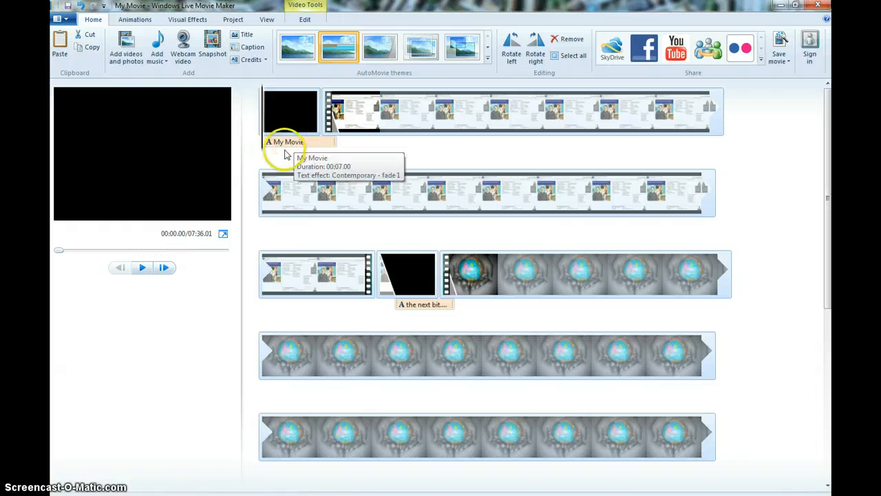
Step: Apply a different text effect to the opening title and change its text to the presenter's name followed by "demo"
click(289, 142)
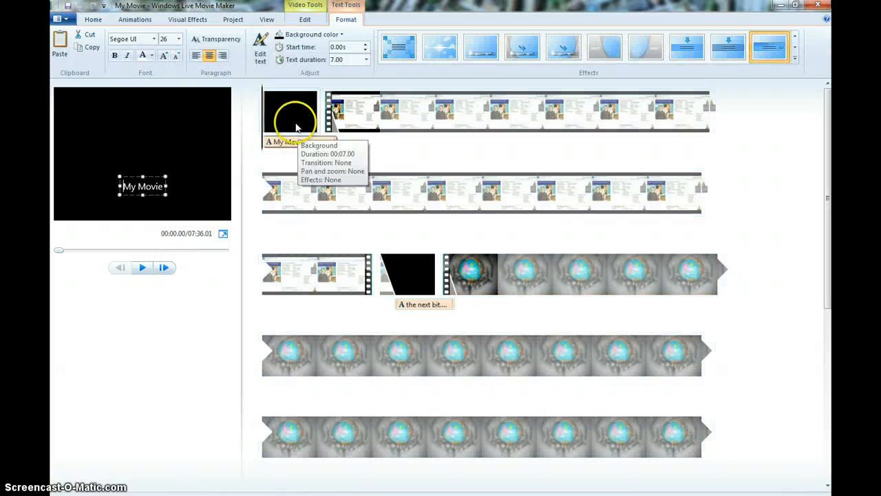
click(474, 53)
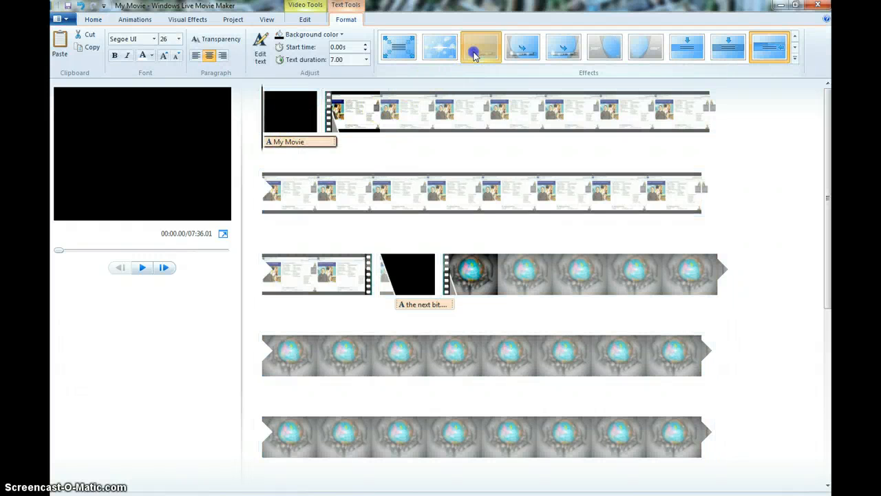
click(526, 51)
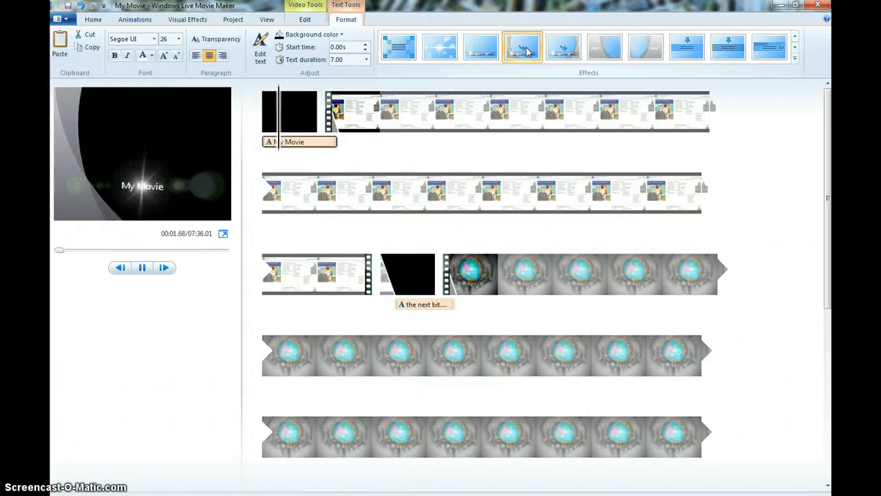
click(305, 141)
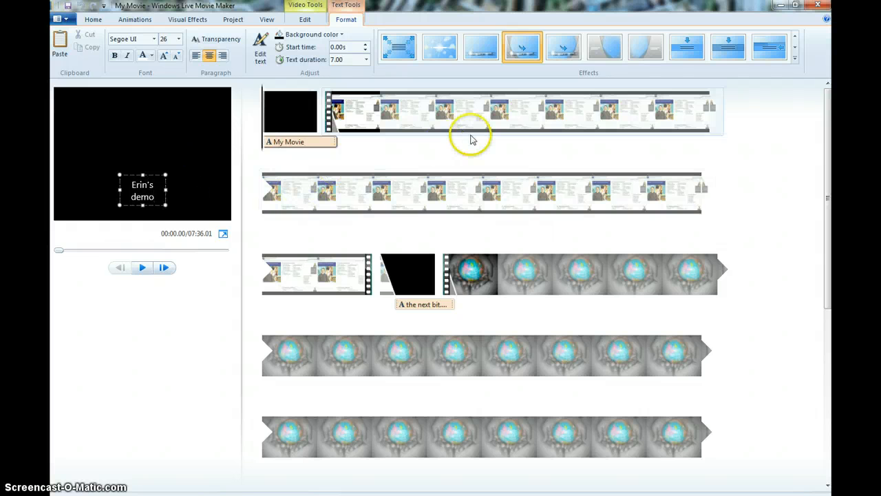
click(456, 120)
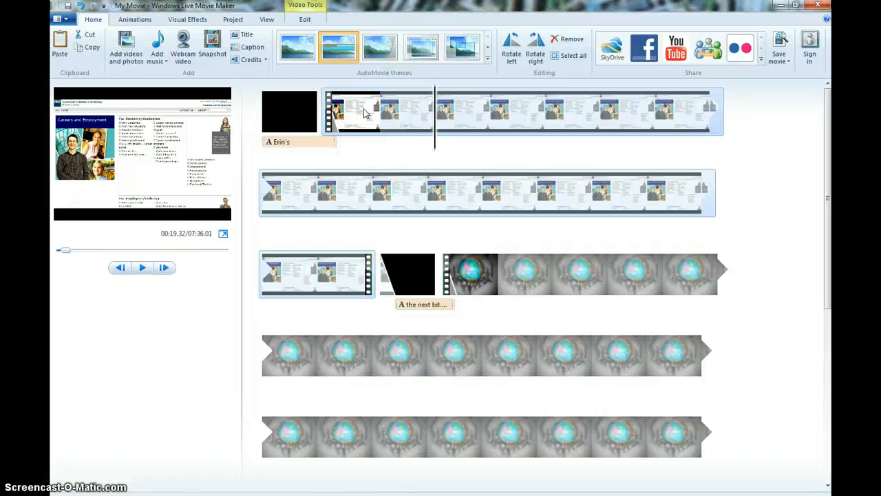
Step: Split the first screencast clip at the playhead, then undo the split
click(306, 19)
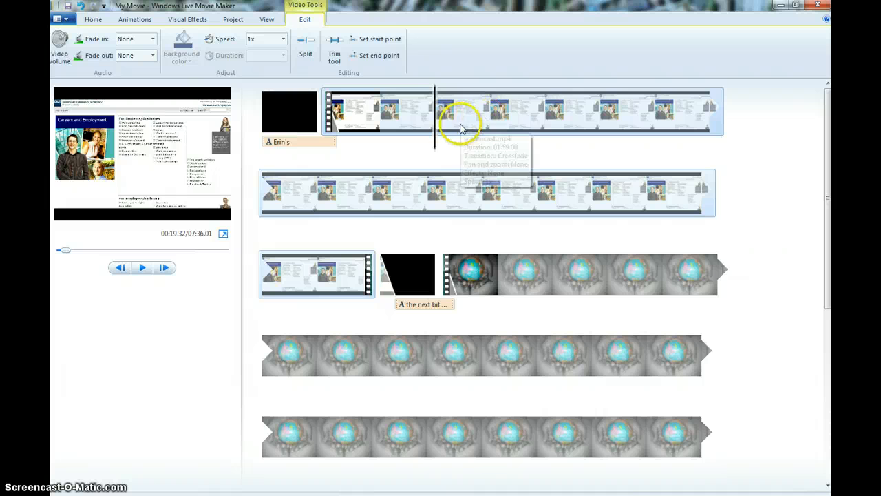
click(545, 107)
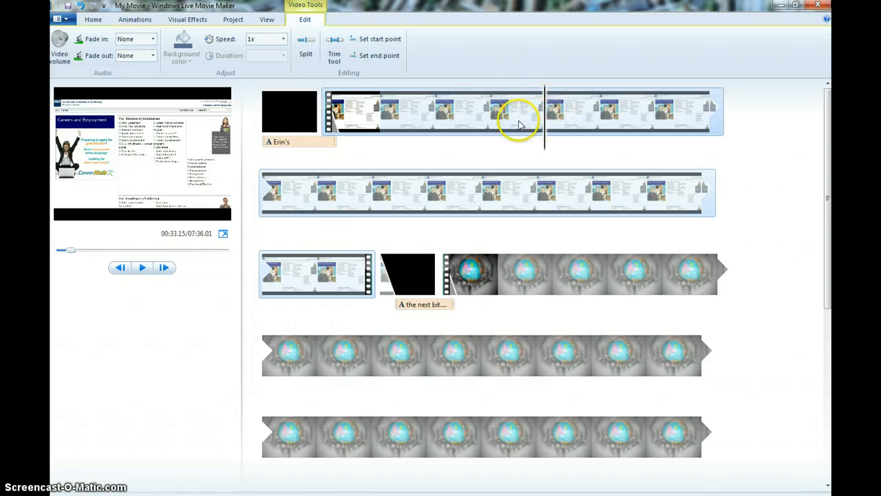
click(306, 54)
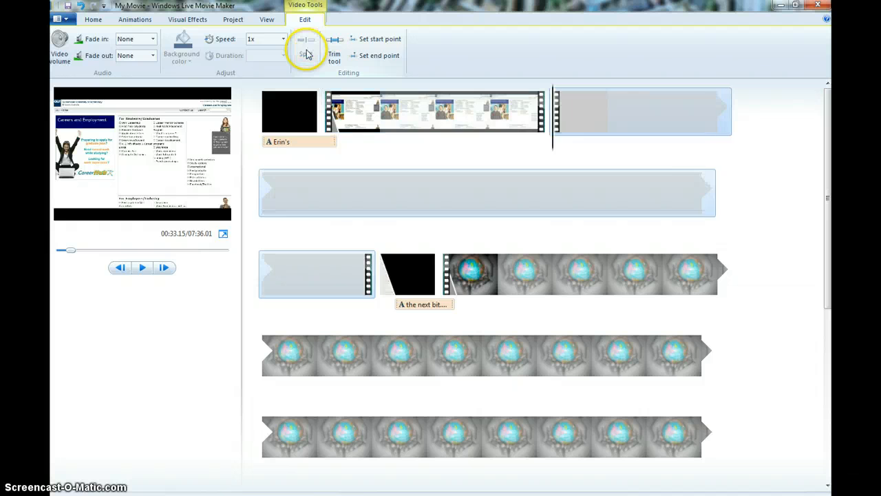
click(489, 114)
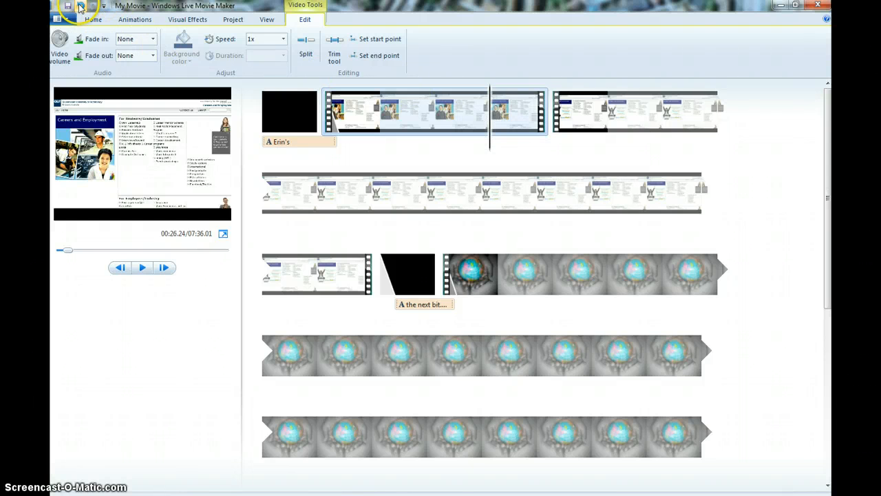
click(80, 6)
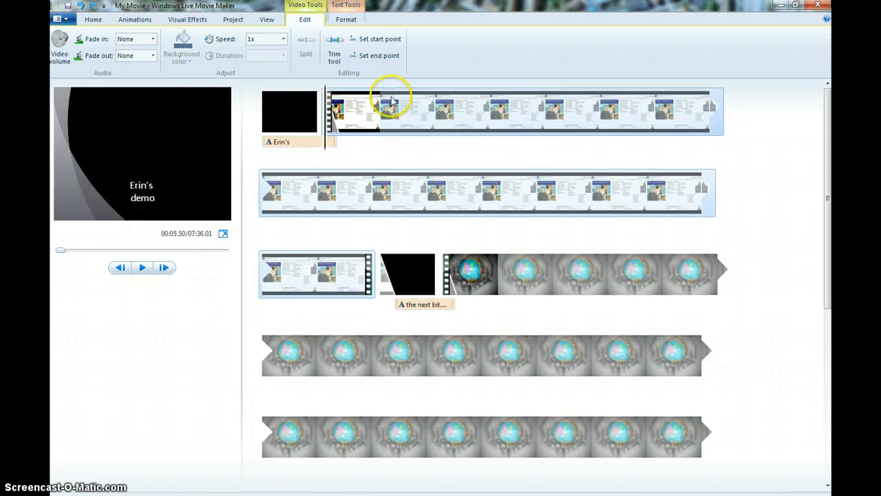
Step: Trim the first screencast clip so it runs from 0.00 s to an end point of 10.14 s
click(335, 46)
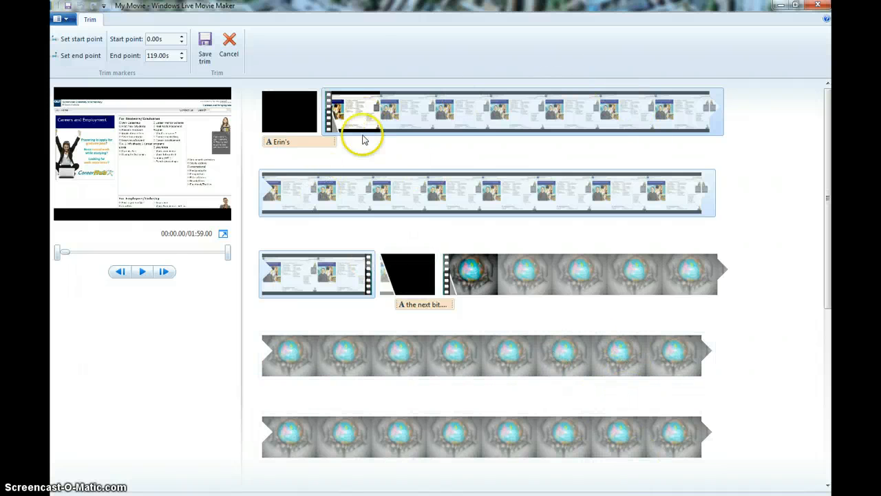
drag(229, 251, 173, 251)
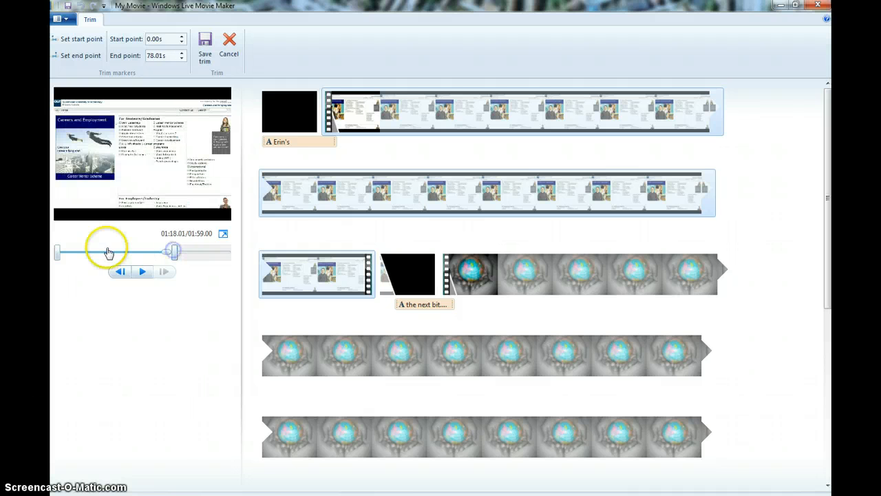
drag(57, 253, 121, 254)
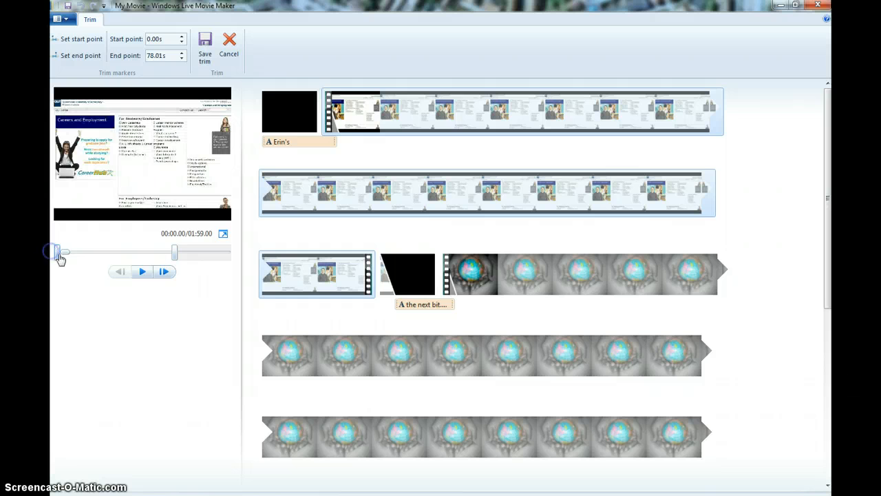
drag(175, 252, 88, 254)
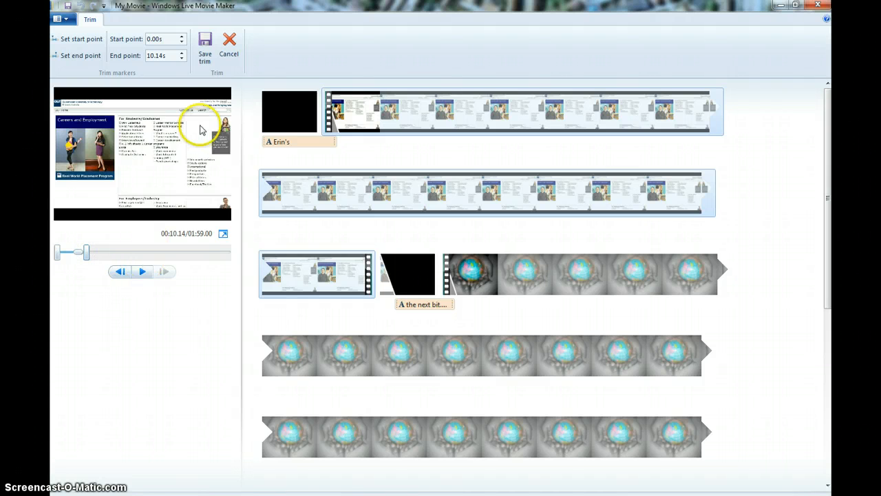
click(205, 57)
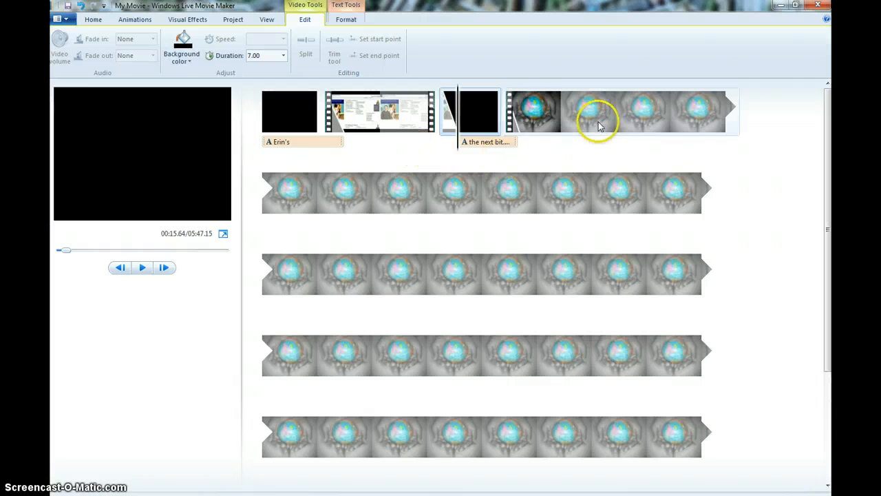
Step: Trim the globe video clip to an end point of 19.39 s, previewing the trimmed section
click(560, 114)
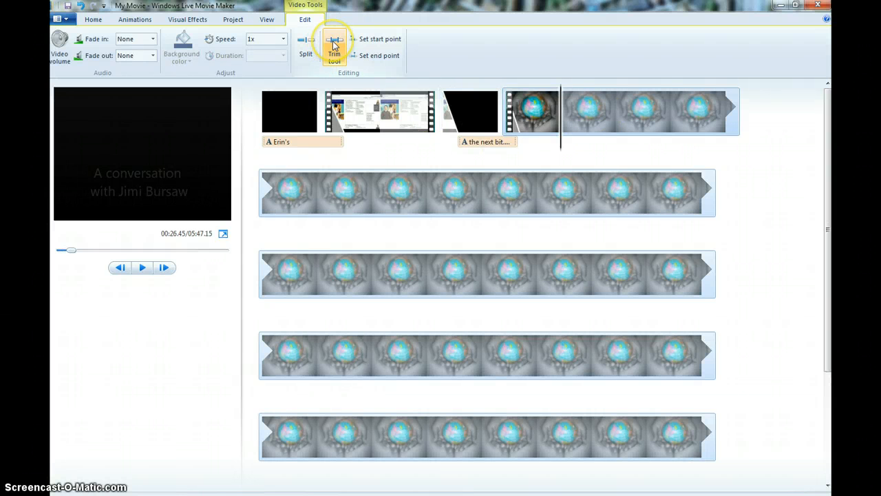
click(333, 44)
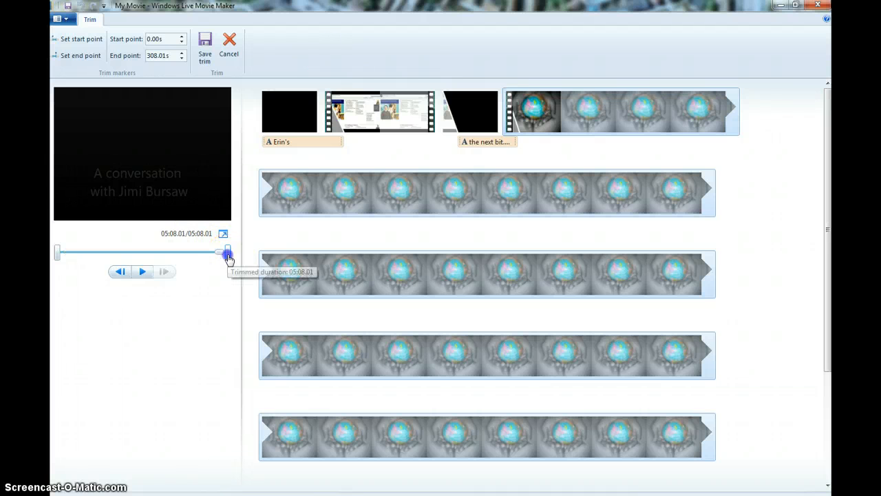
drag(227, 253, 78, 255)
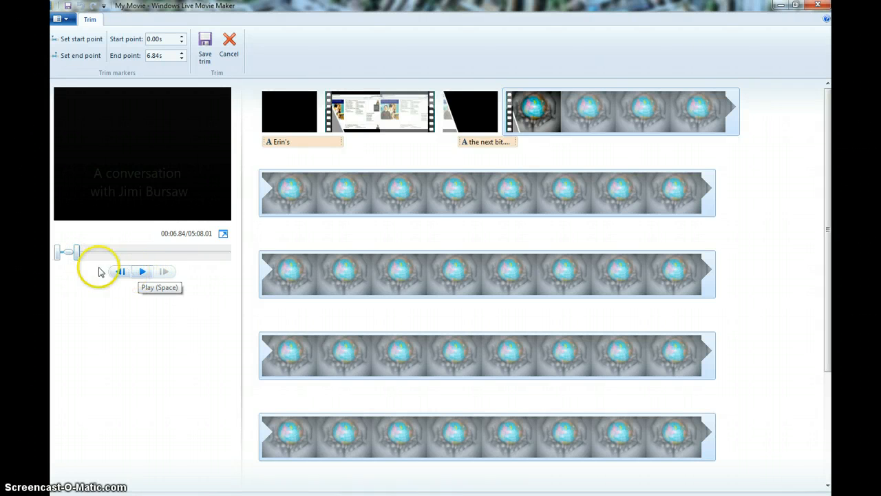
drag(69, 254, 62, 255)
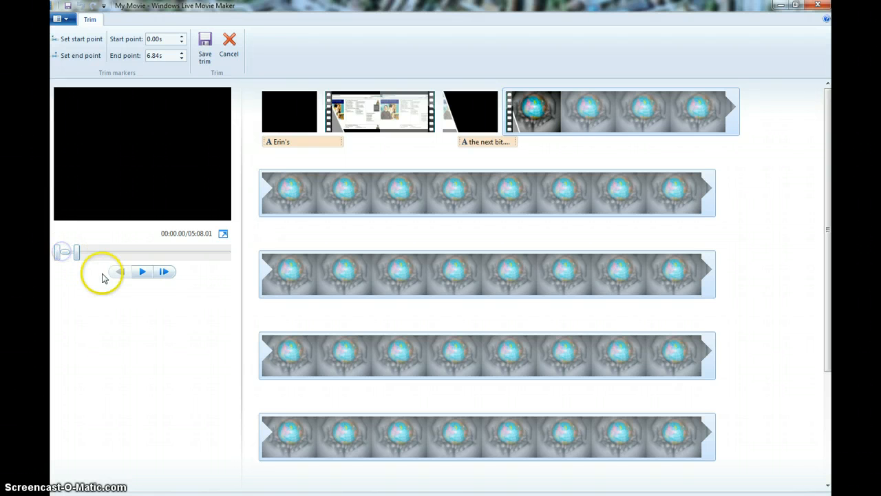
click(145, 271)
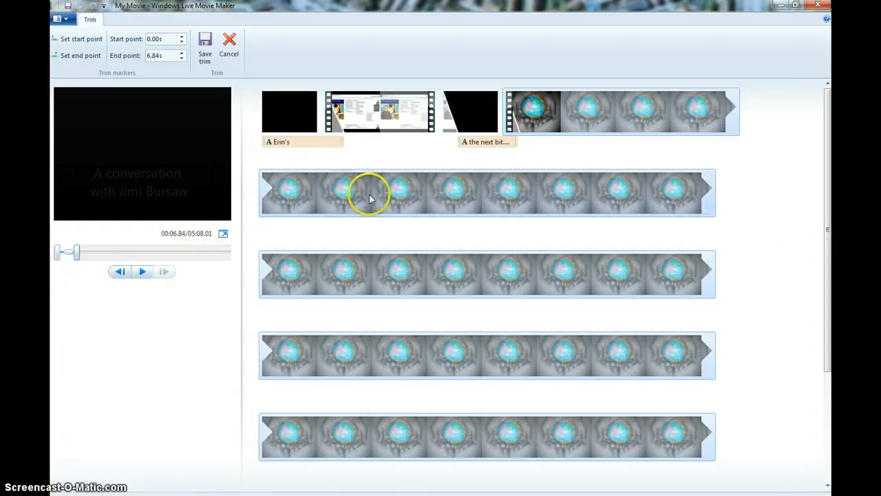
drag(80, 256, 84, 253)
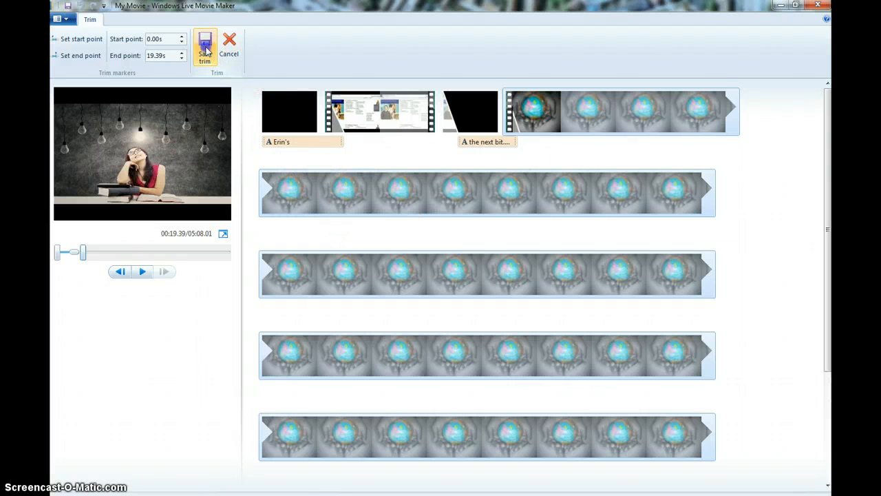
click(206, 50)
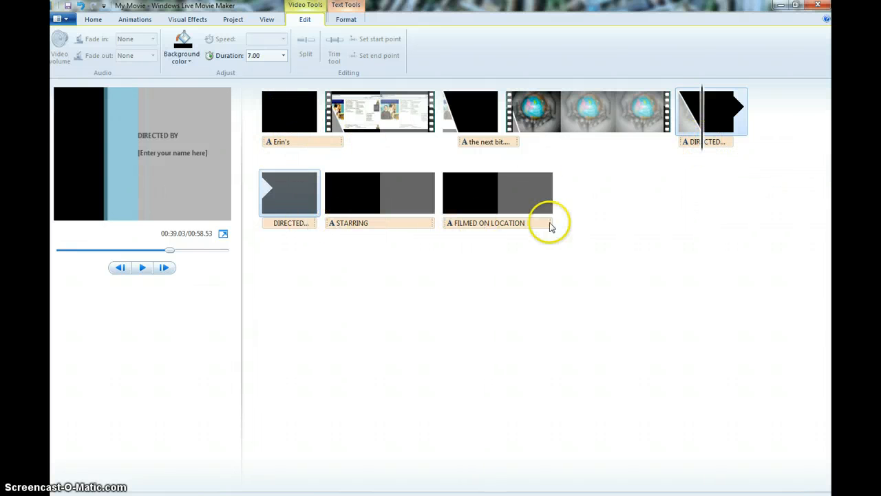
Step: Remove the theme's FILMED ON LOCATION, STARRING and DIRECTED credit clips from the end of the movie
click(520, 222)
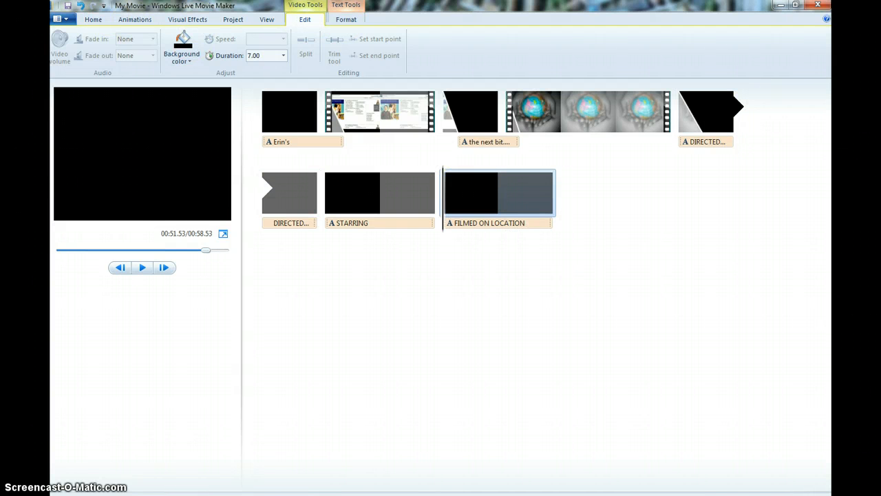
click(94, 19)
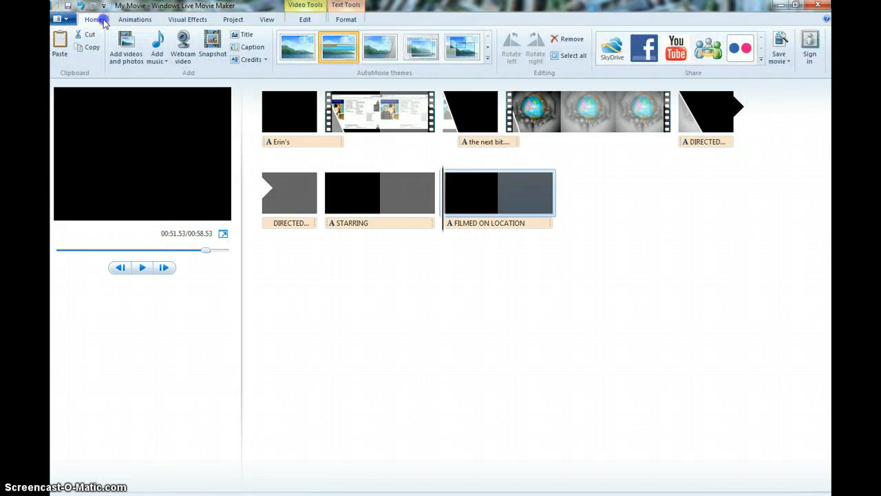
right_click(465, 178)
click(494, 251)
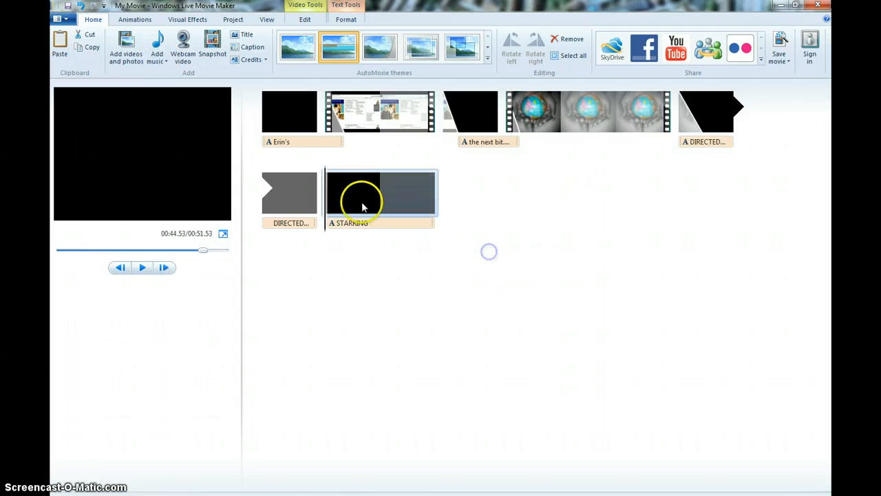
right_click(354, 195)
click(377, 268)
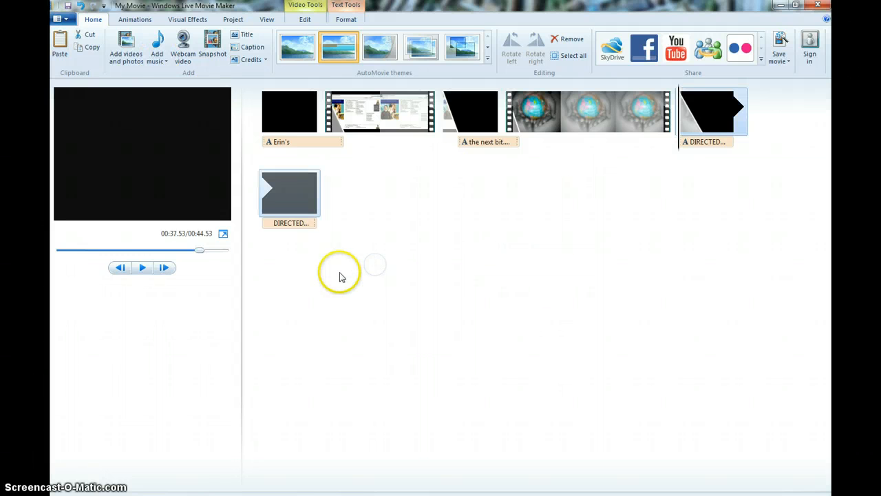
click(283, 206)
right_click(283, 206)
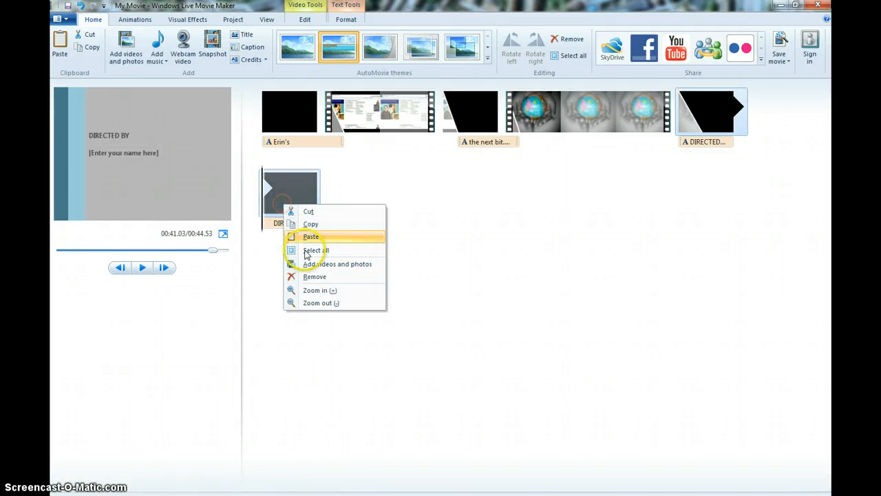
click(313, 276)
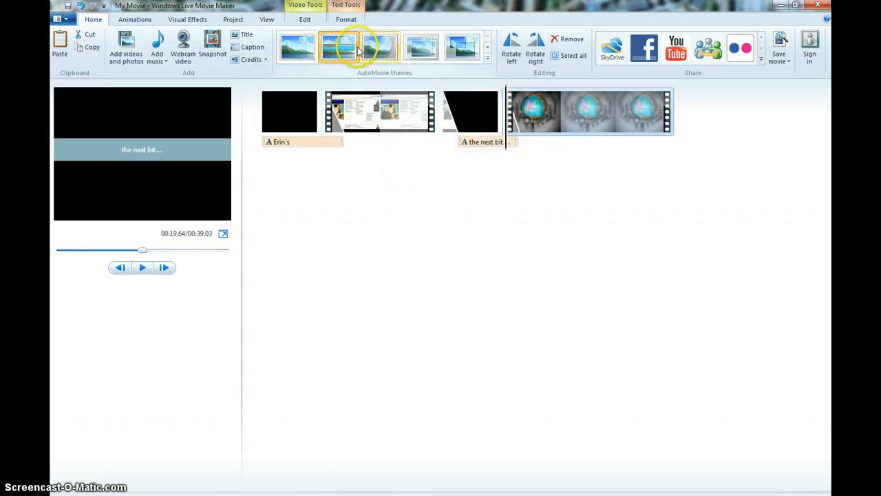
Step: Try applying a different AutoMovie theme without music, then undo the theme change
click(393, 49)
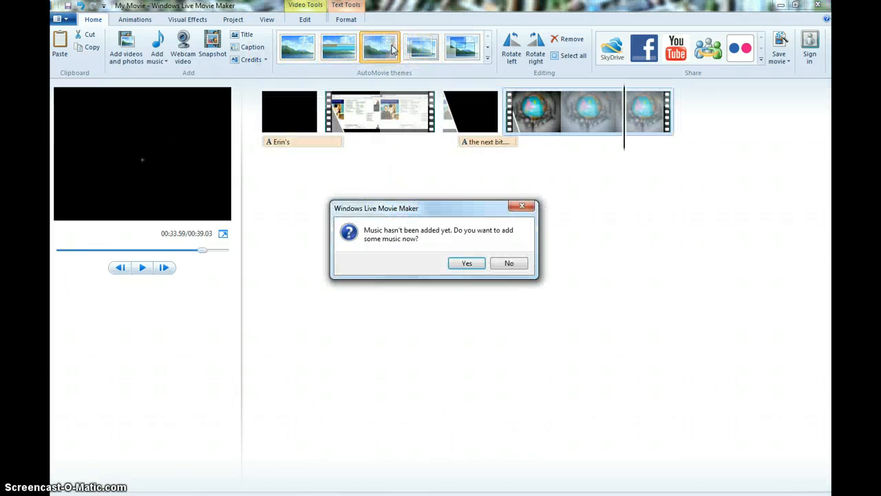
click(497, 271)
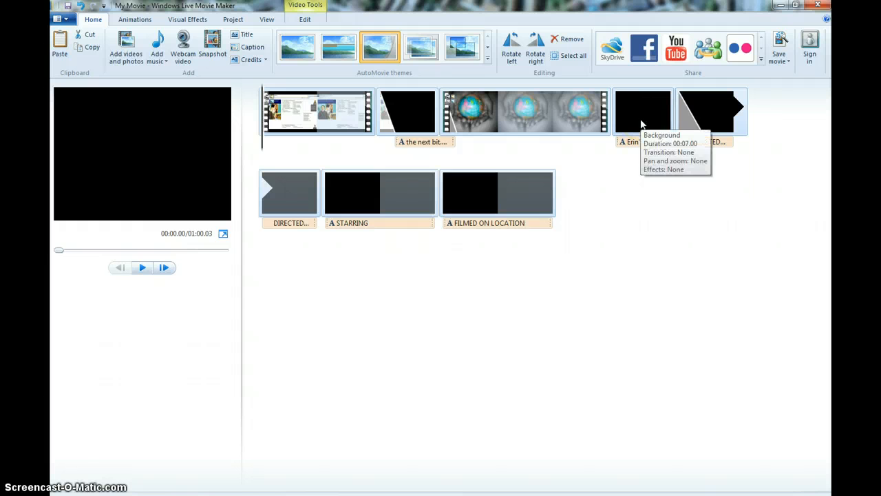
drag(640, 124, 263, 145)
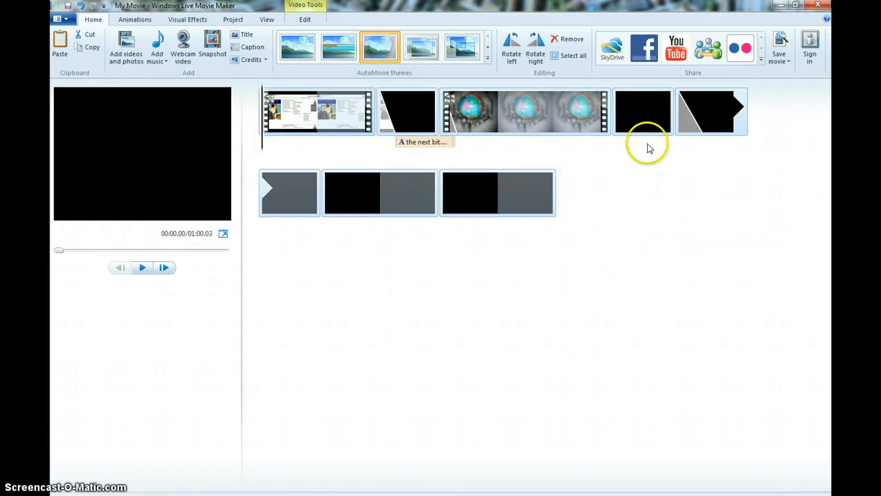
click(80, 5)
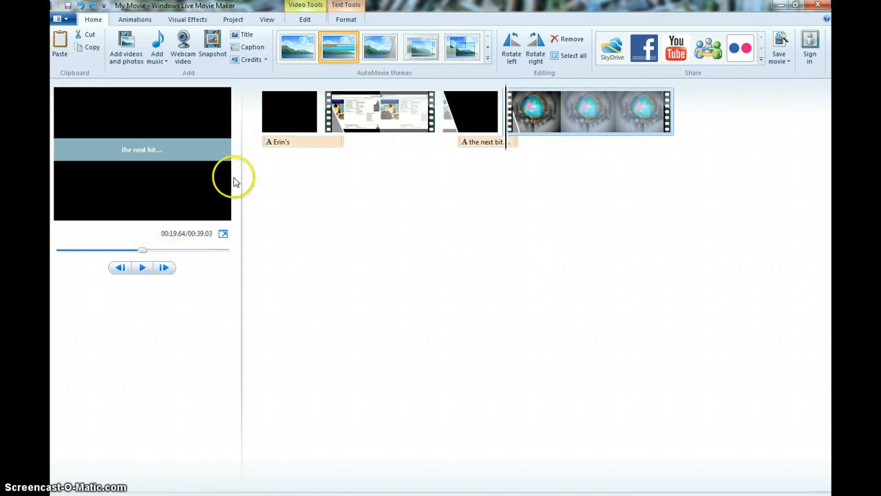
Step: Play back the movie from the beginning in the preview
drag(141, 255, 59, 250)
click(143, 268)
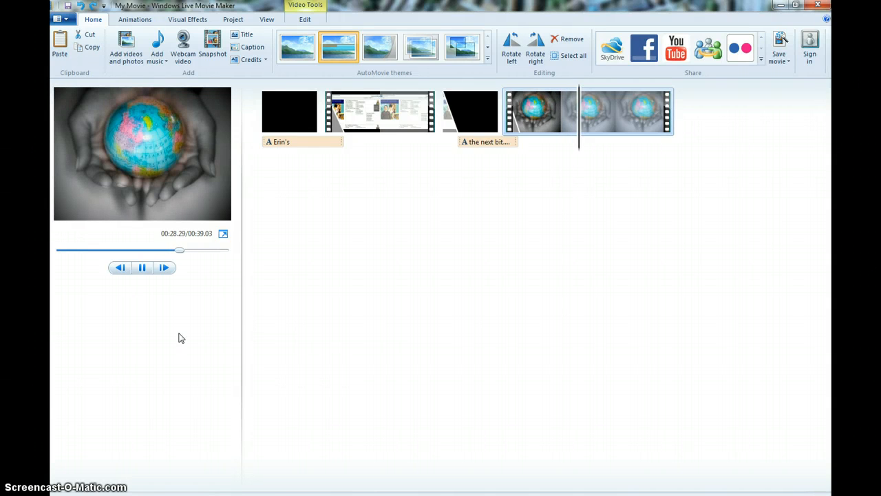
click(141, 271)
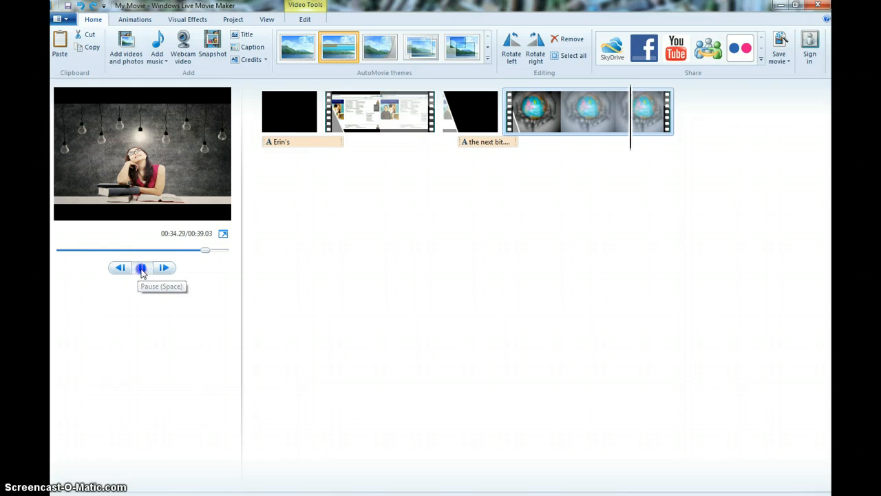
Step: Record a short webcam video and save it under its default file name into the movie
click(188, 51)
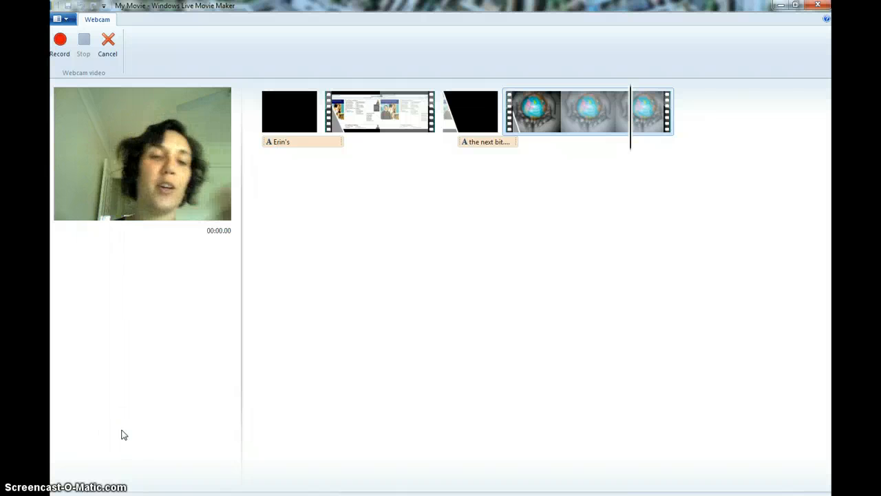
click(60, 41)
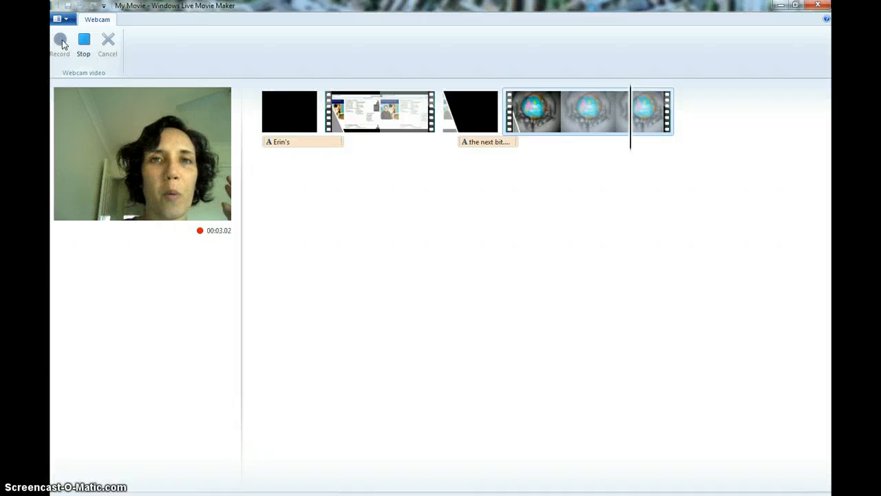
click(84, 43)
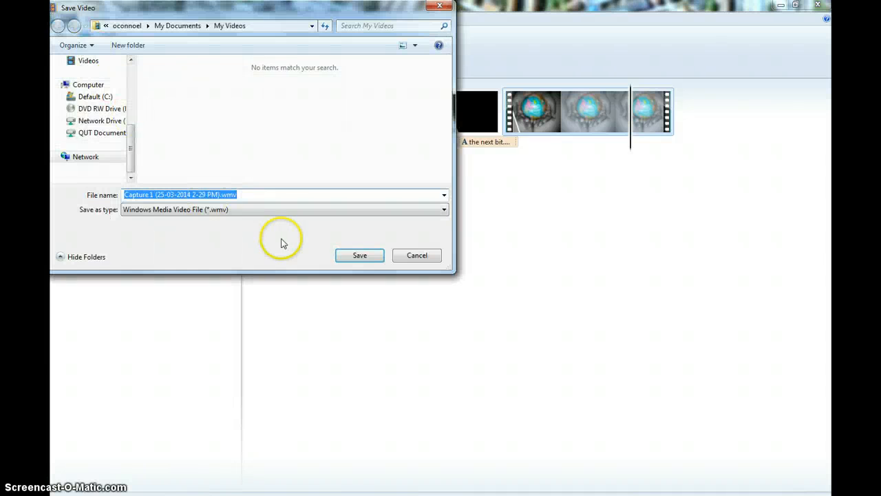
click(356, 255)
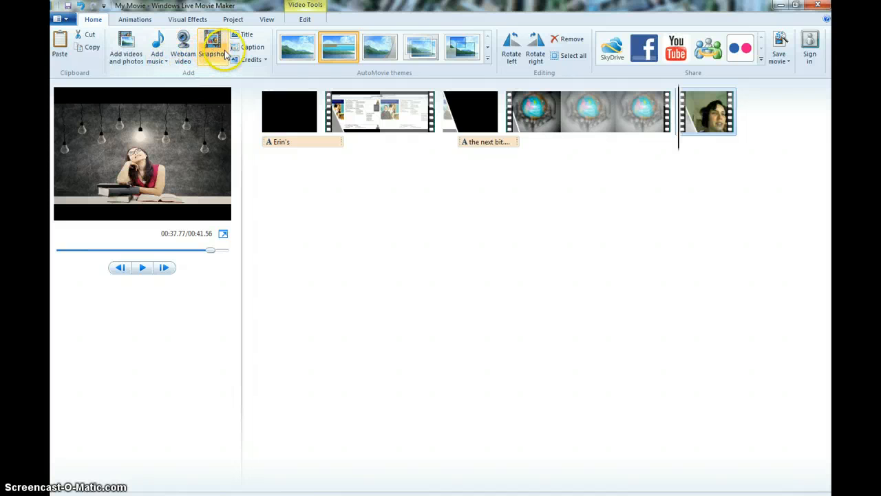
click(136, 50)
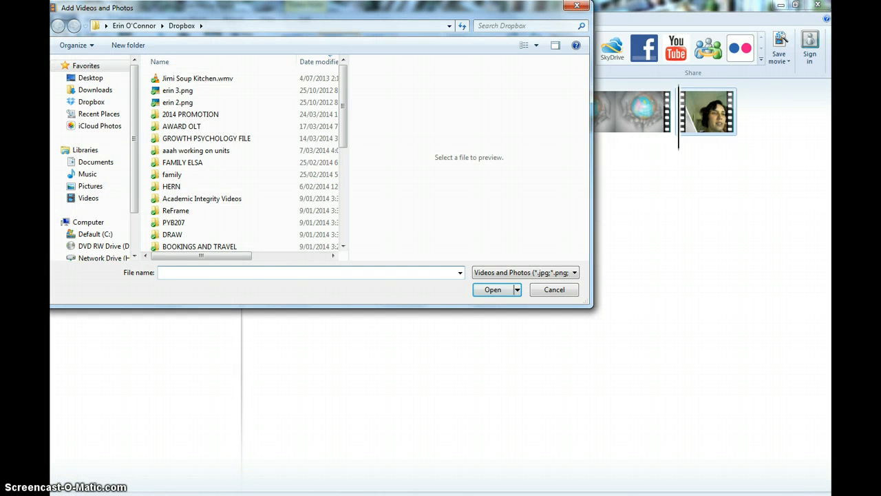
click(91, 185)
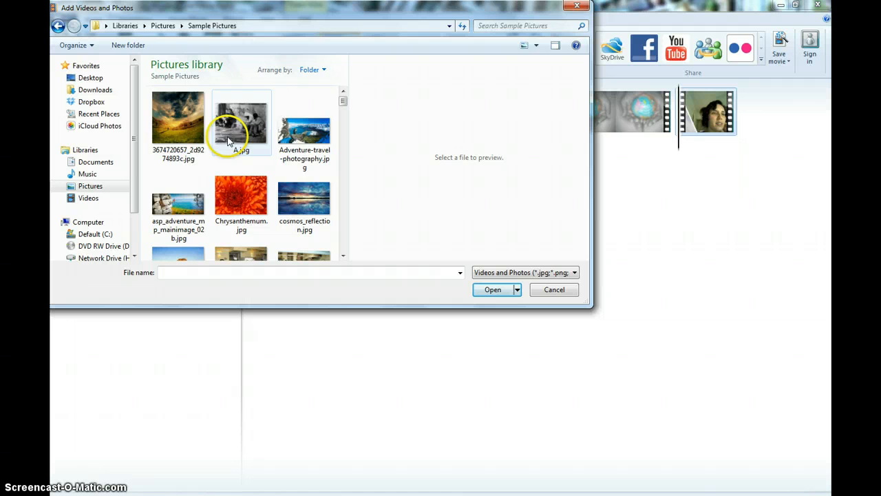
click(183, 118)
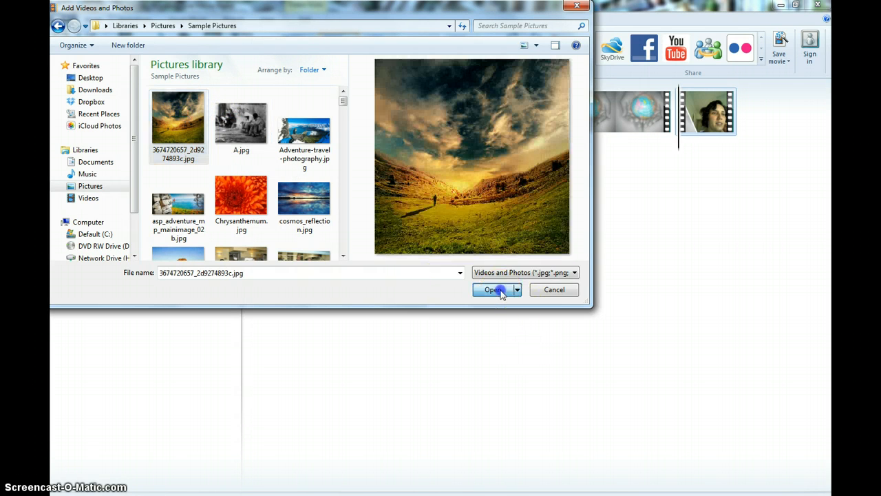
click(495, 290)
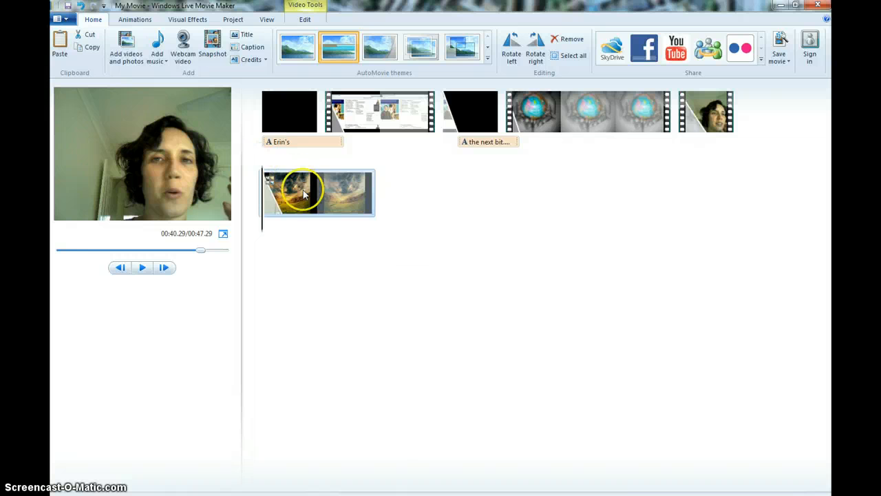
Step: Move the landscape photo so it sits in front of the webcam clip
drag(303, 193, 669, 132)
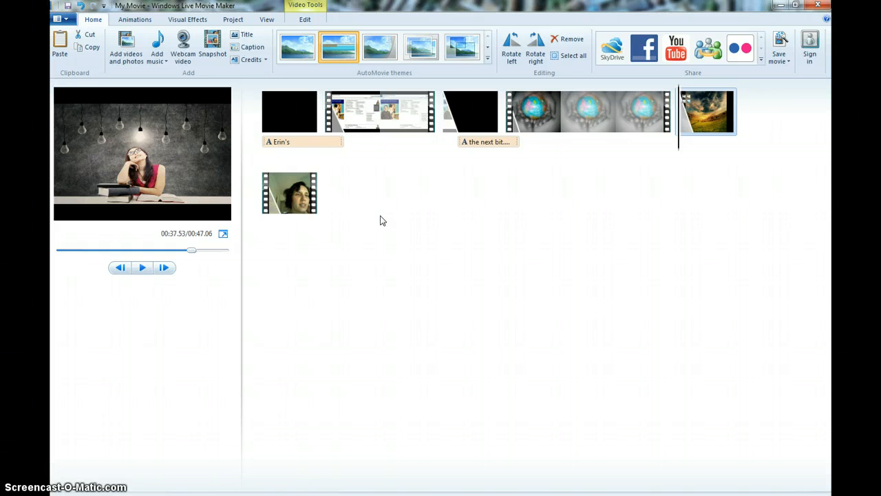
click(176, 59)
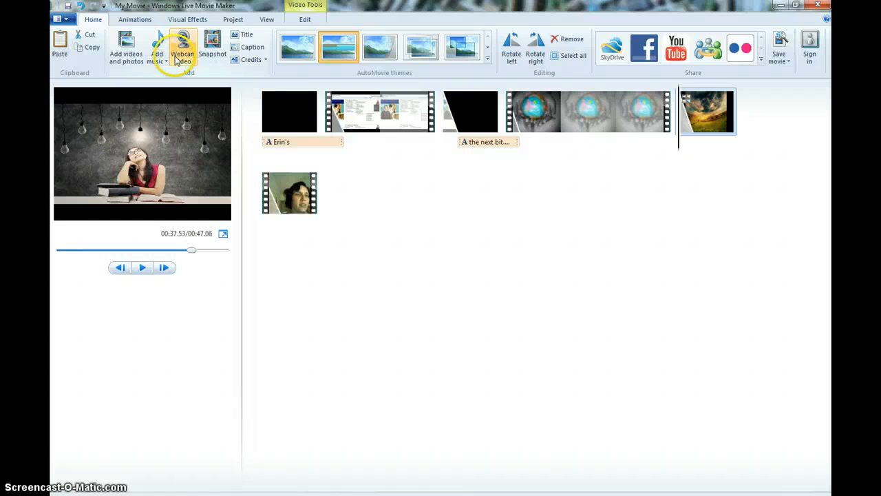
click(135, 19)
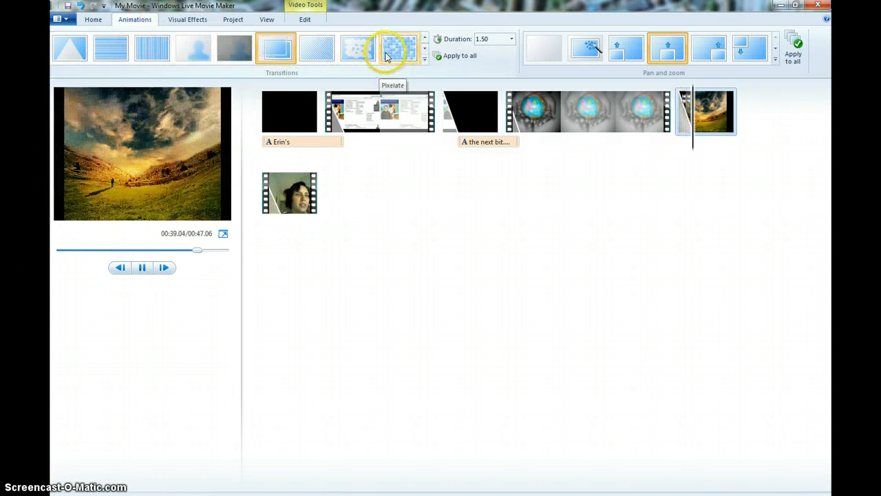
Step: Look through the visual effects, aspect ratio, view and editing options available for the selected photo
click(181, 21)
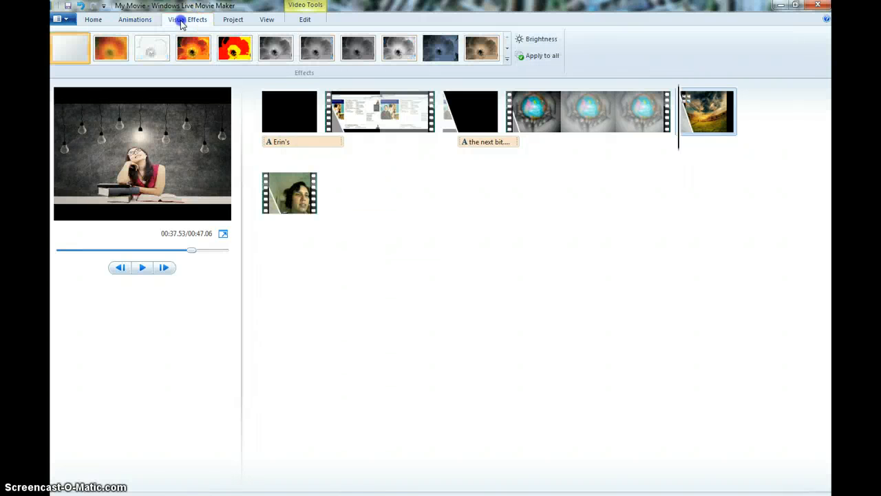
click(193, 48)
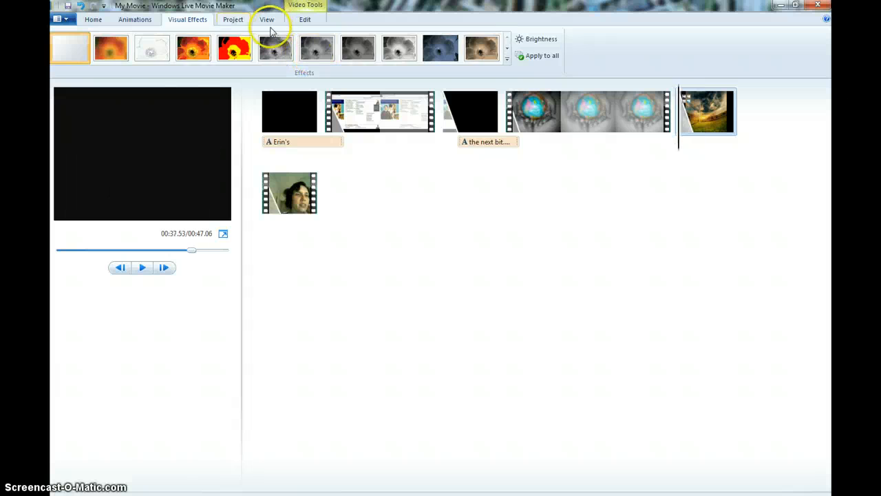
click(229, 20)
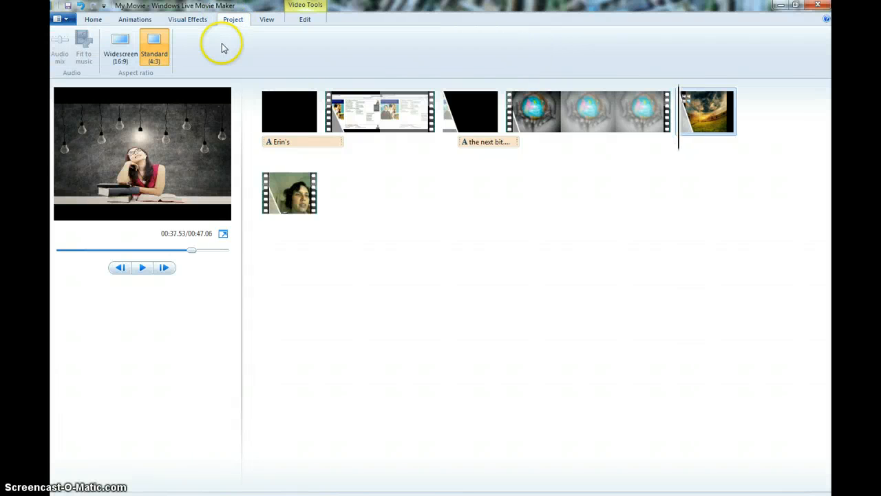
click(276, 20)
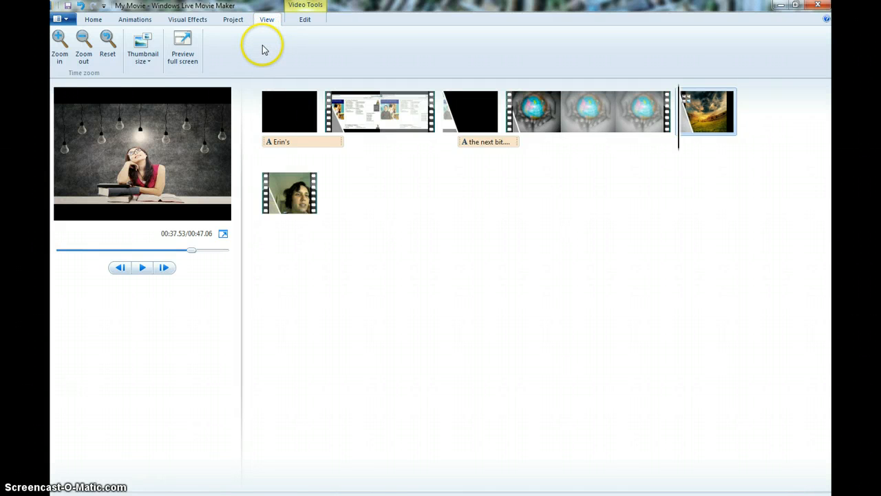
click(305, 22)
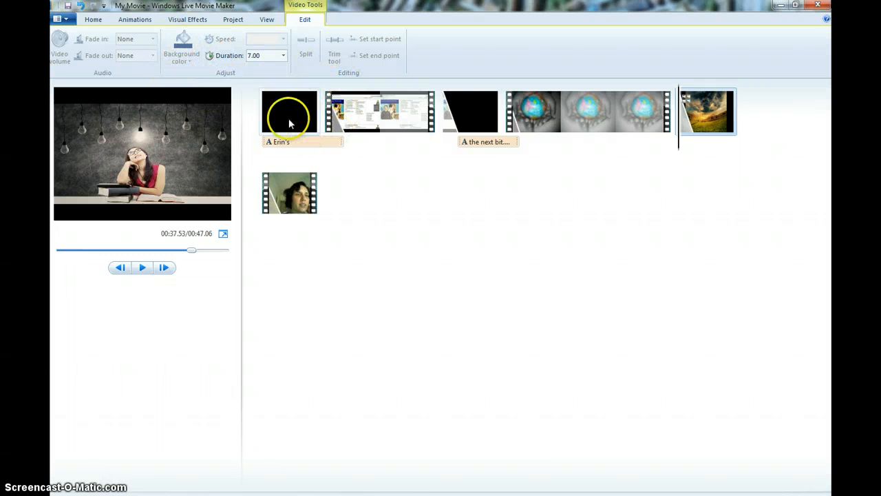
click(88, 21)
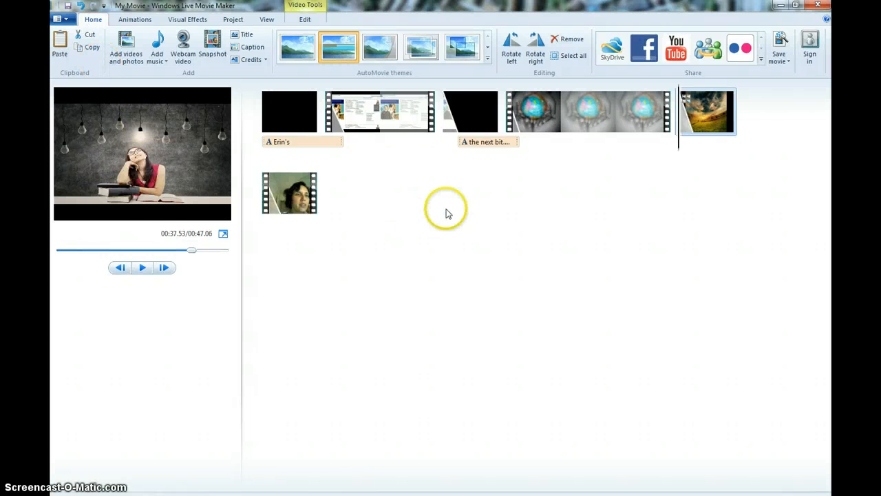
Step: Save the project under the file name demo
click(66, 20)
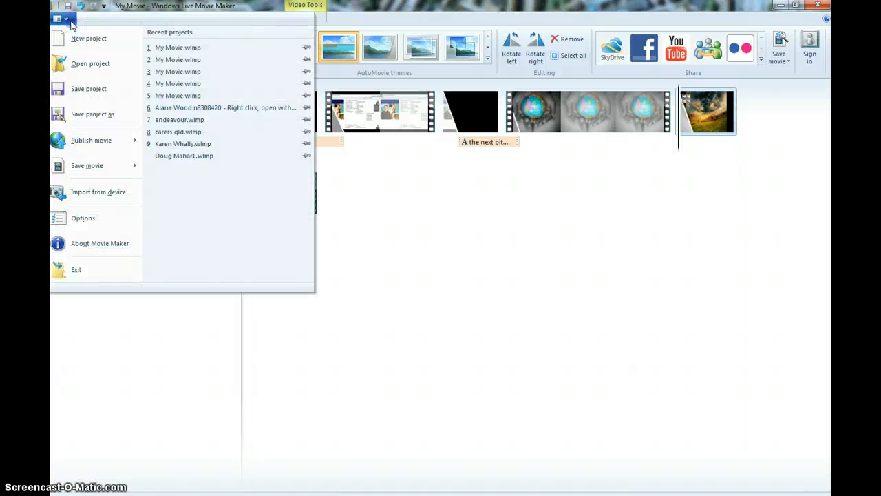
click(81, 92)
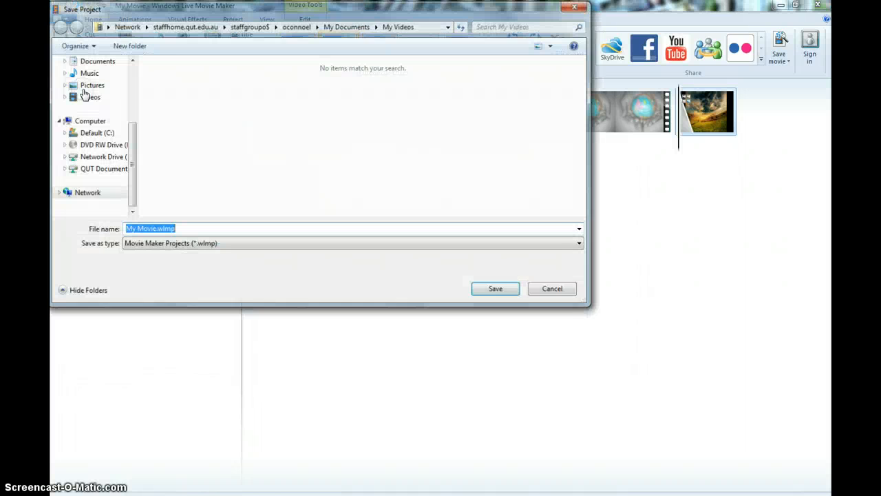
text(demo)
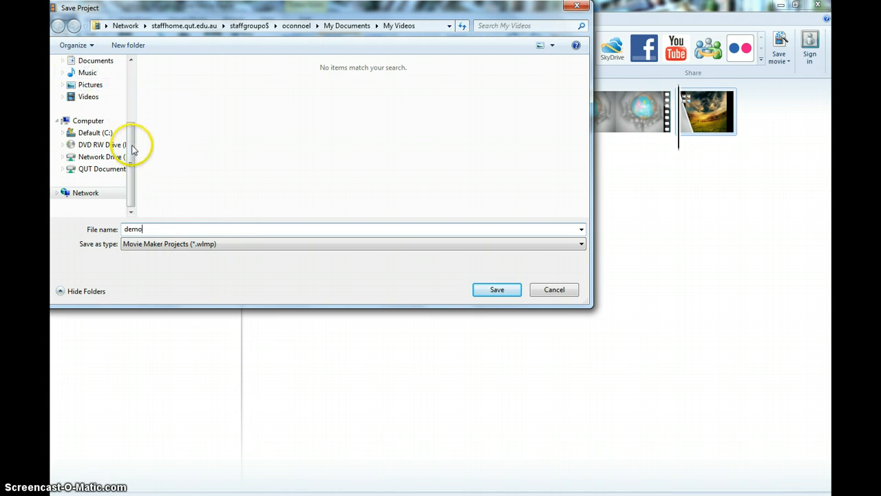
drag(131, 142, 135, 77)
click(92, 79)
click(494, 290)
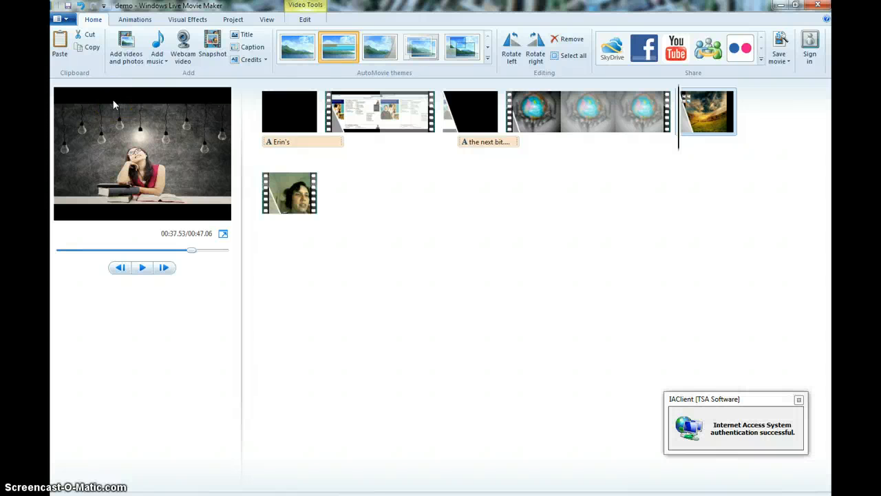
Step: Save the movie with the recommended settings for this project under the file name Movie file
click(60, 20)
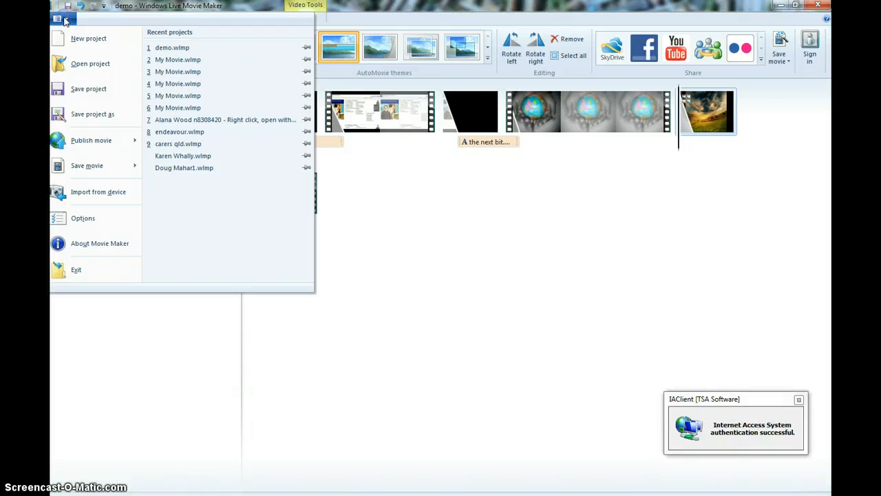
mouse_move(94, 142)
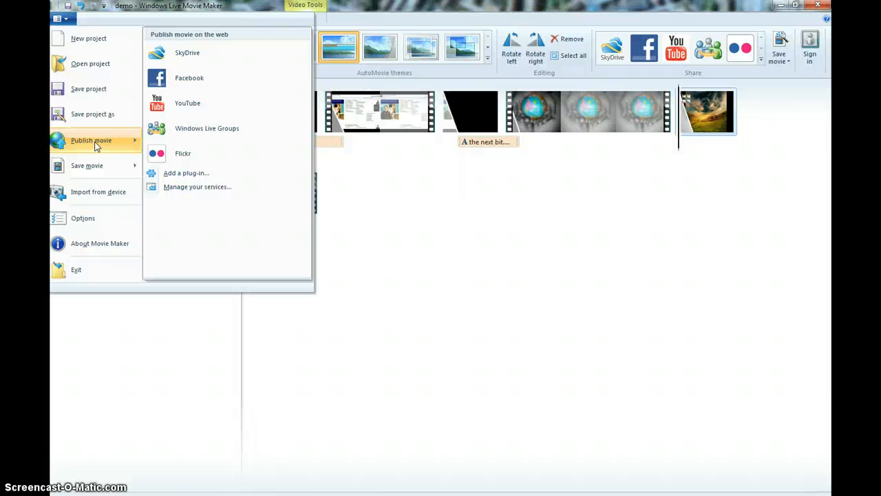
mouse_move(99, 165)
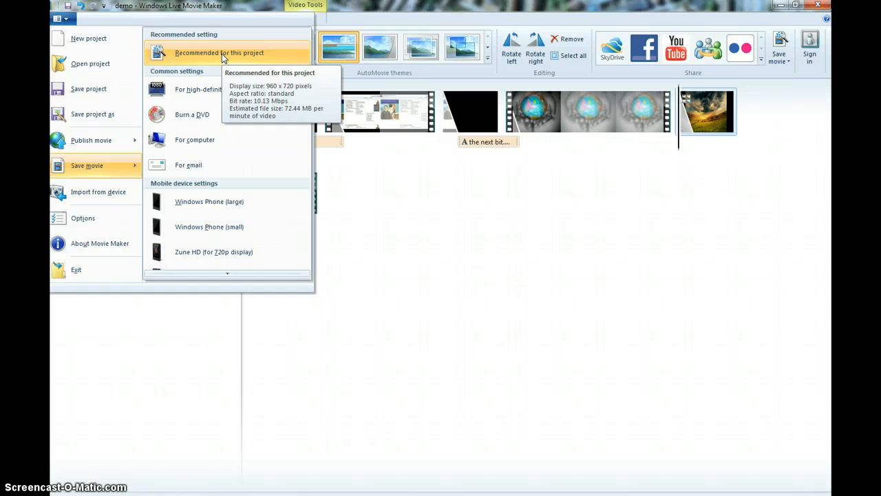
click(211, 90)
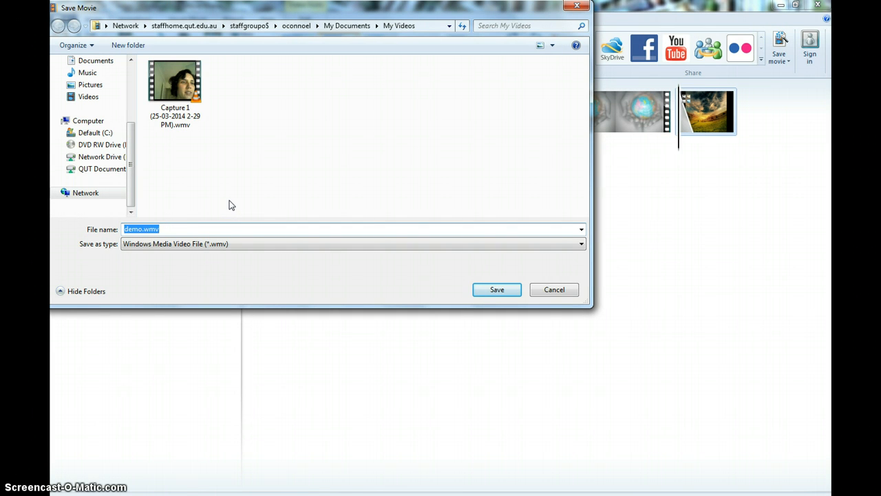
text(Movie file)
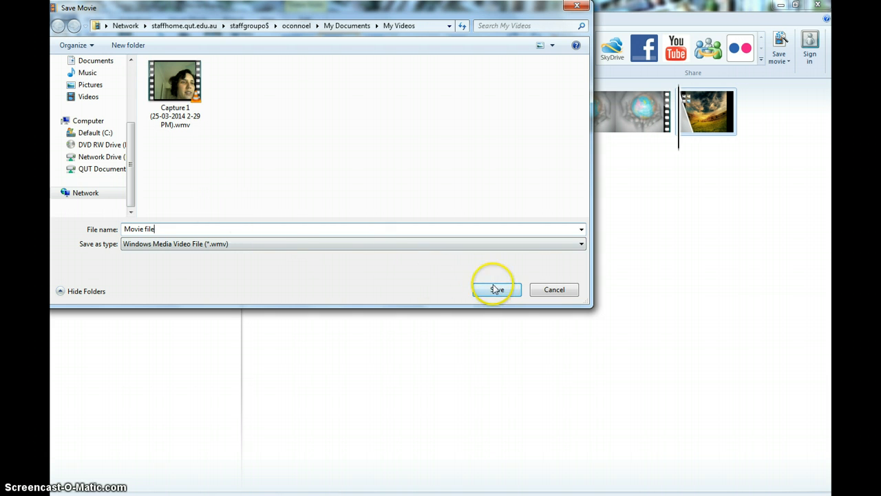
click(130, 60)
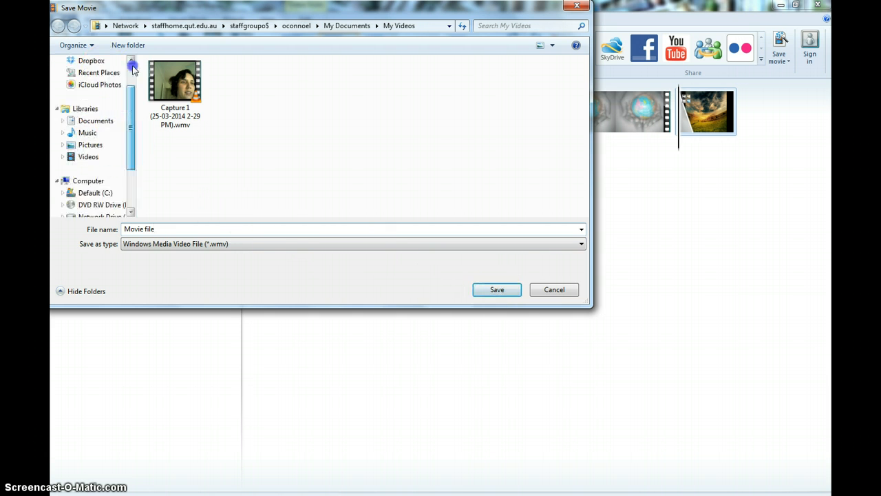
click(88, 78)
click(497, 289)
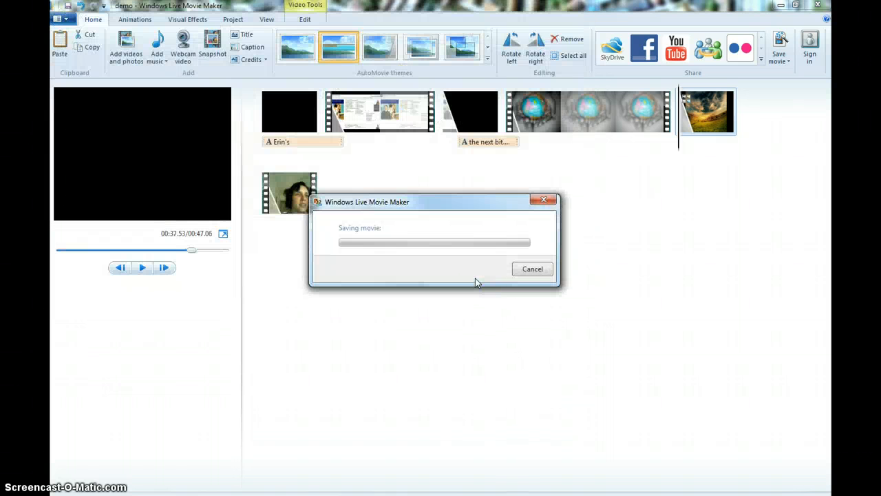
click(301, 253)
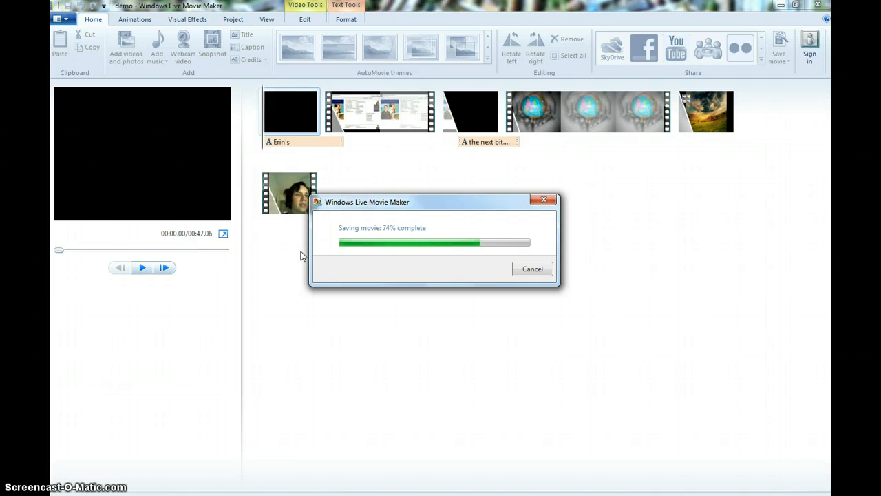
click(296, 255)
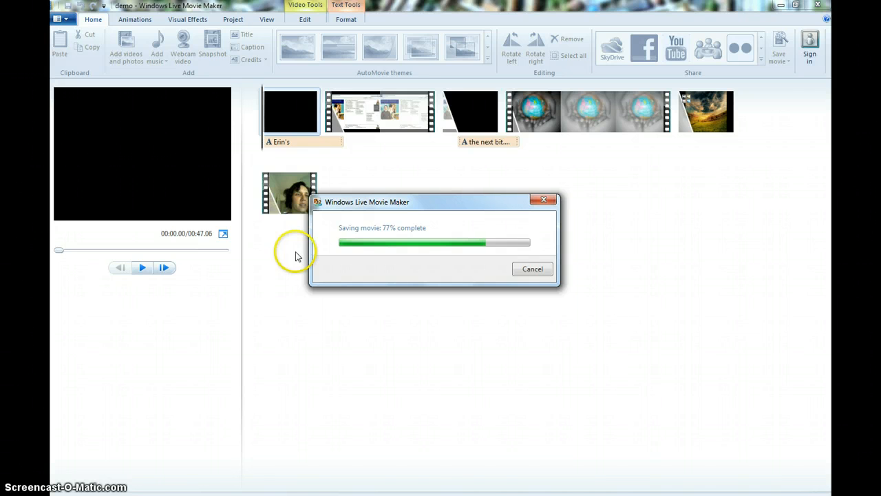